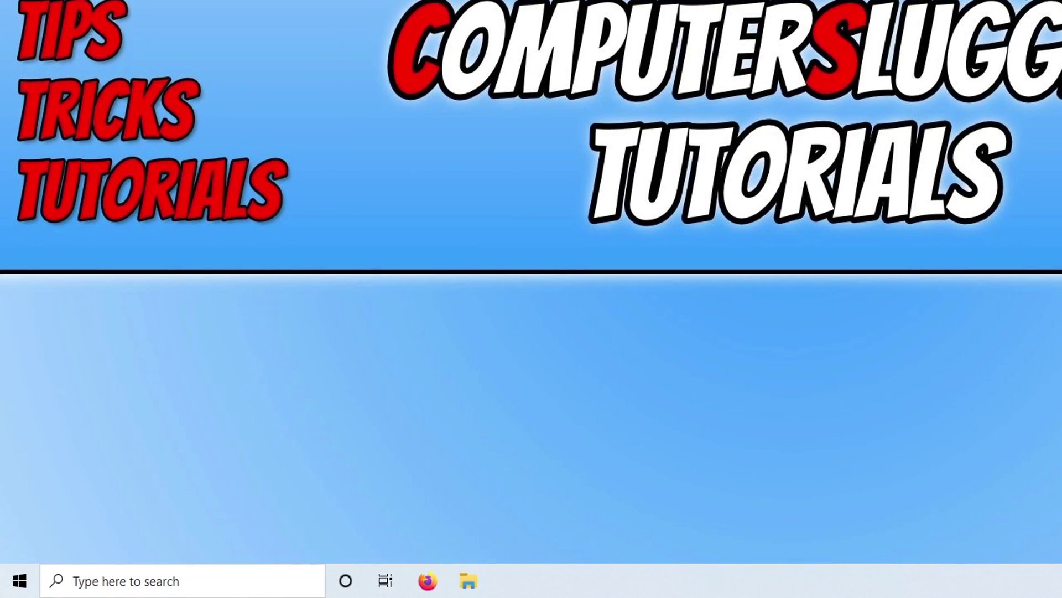
Check Windows Update in Update & Security, confirm the PC is up to date, then close Settings.
{"action": "right_click", "coordinate": [5, 592]}
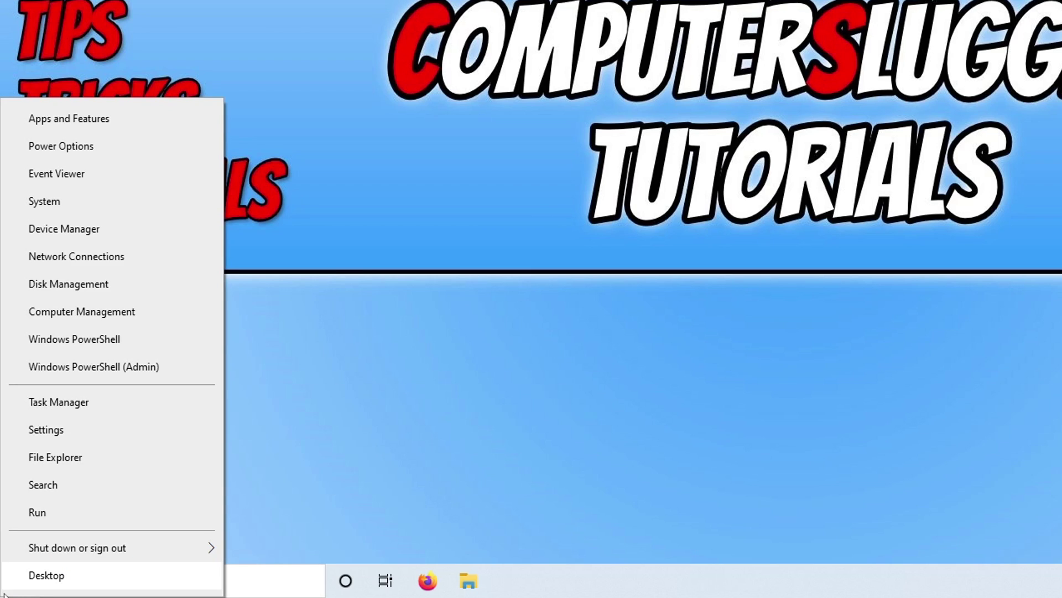
{"action": "left_click", "coordinate": [78, 437]}
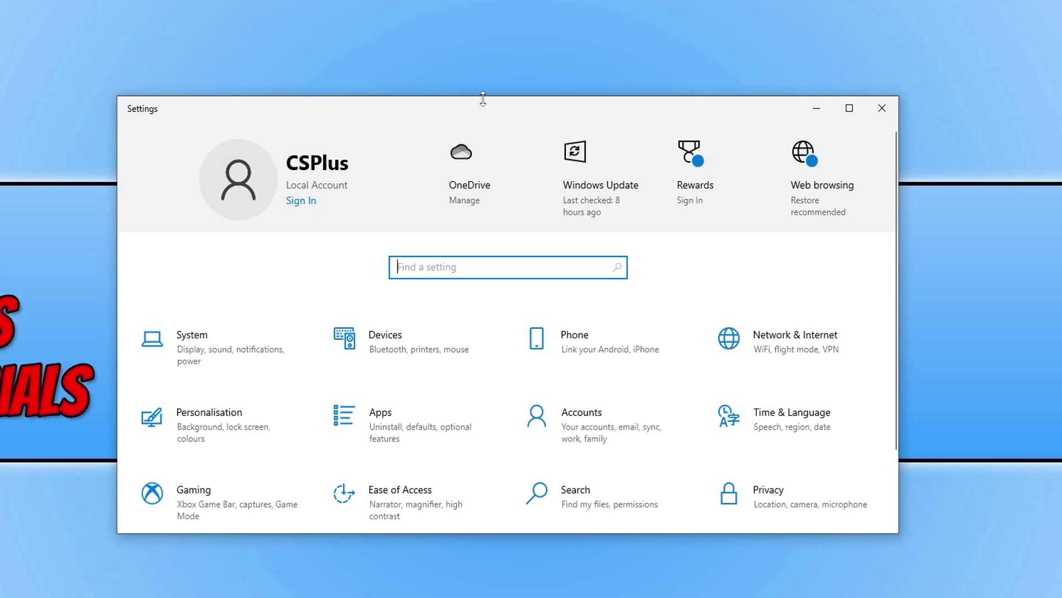
{"action": "left_click_drag", "start_coordinate": [483, 98], "coordinate": [485, 35]}
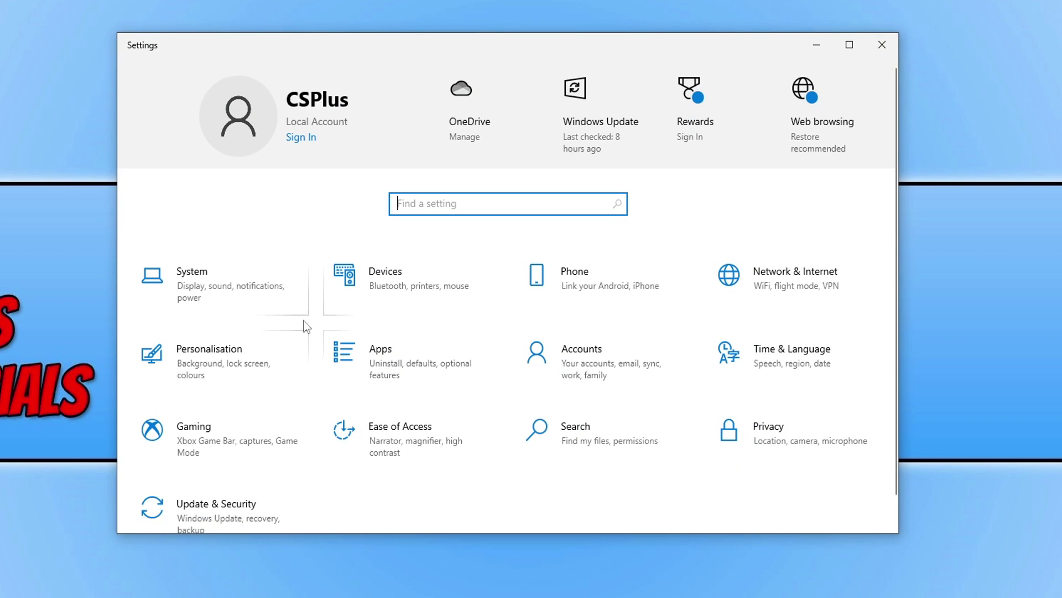
{"action": "left_click", "coordinate": [246, 512]}
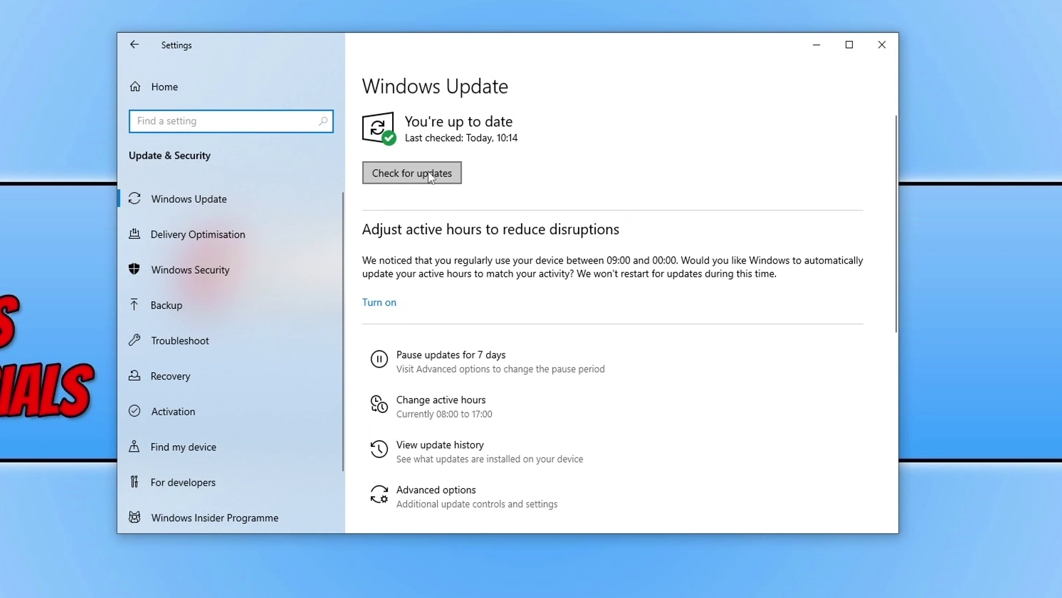
{"action": "left_click", "coordinate": [430, 174]}
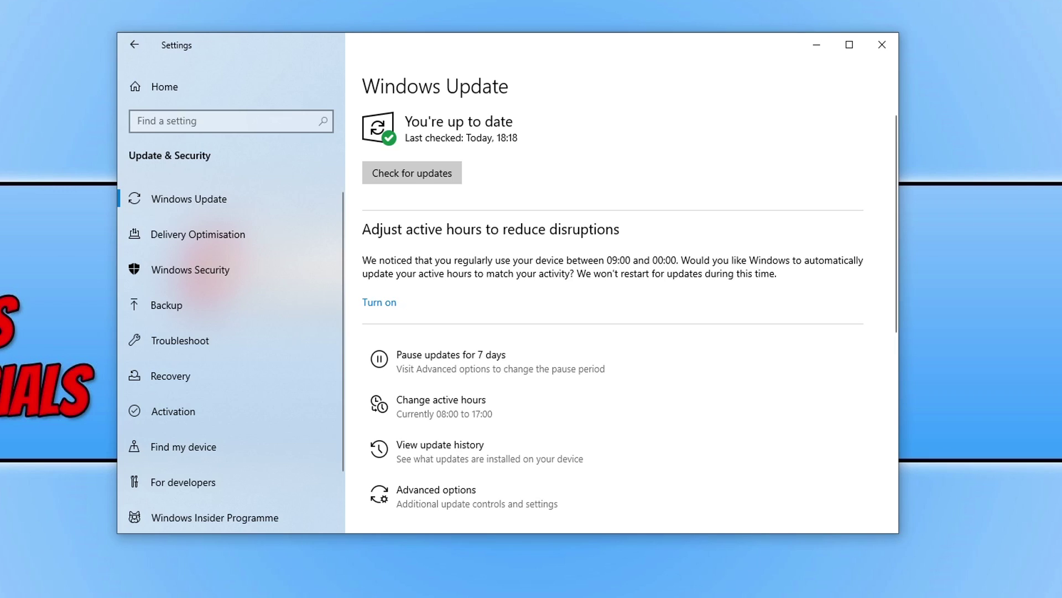
{"action": "left_click", "coordinate": [891, 48]}
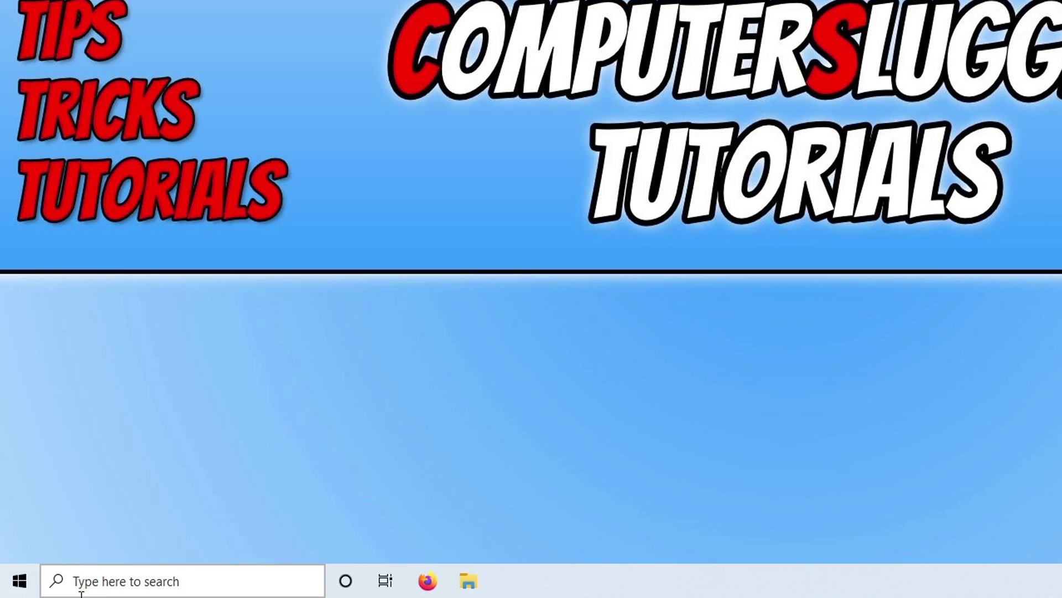
{"action": "right_click", "coordinate": [3, 595]}
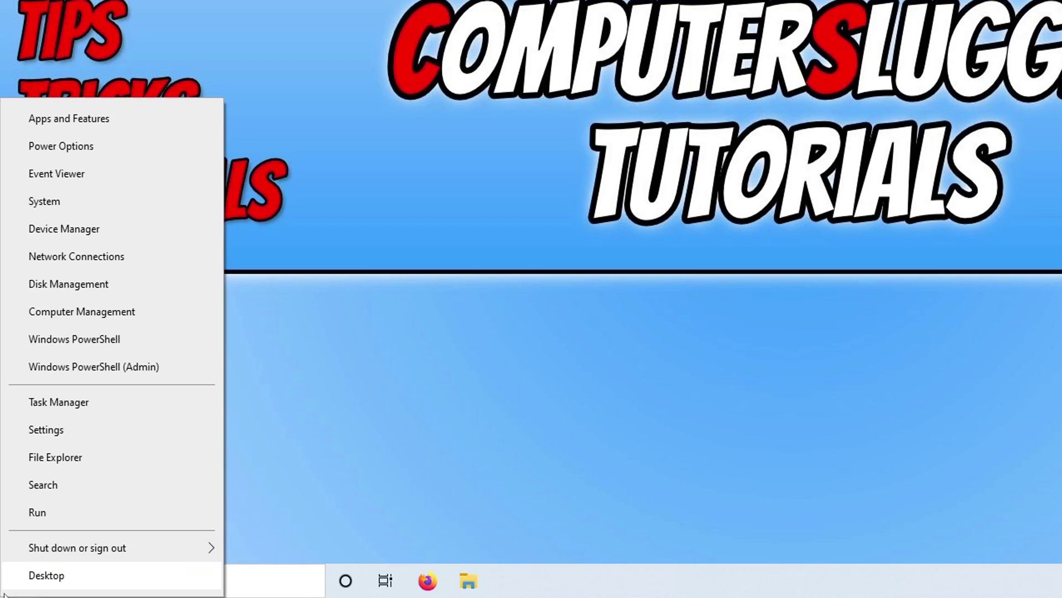
Launch Windows Security from Update & Security settings and go to Virus & threat protection.
{"action": "left_click", "coordinate": [80, 432]}
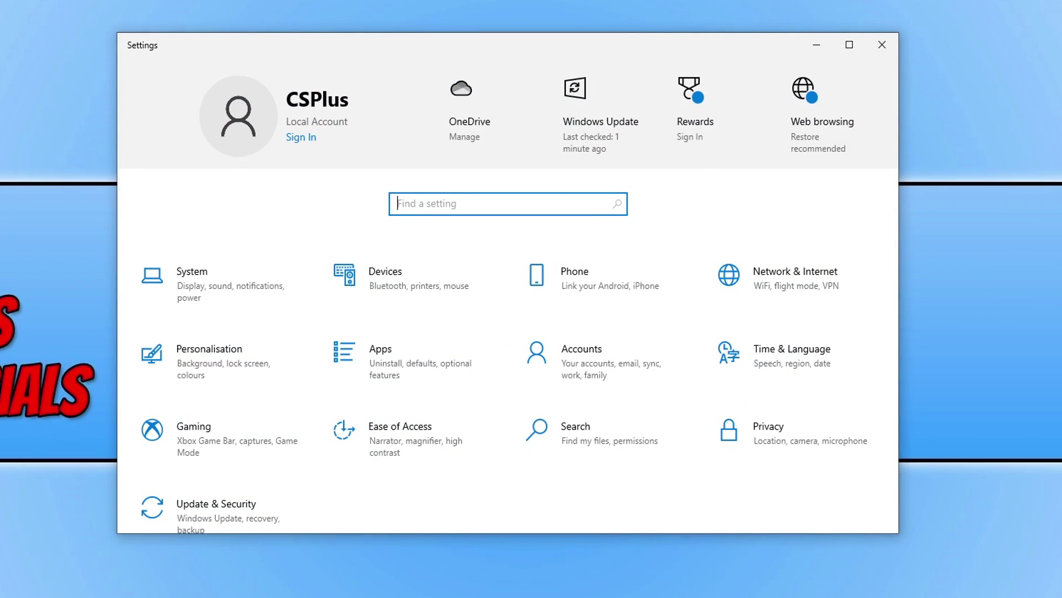
{"action": "left_click", "coordinate": [210, 511]}
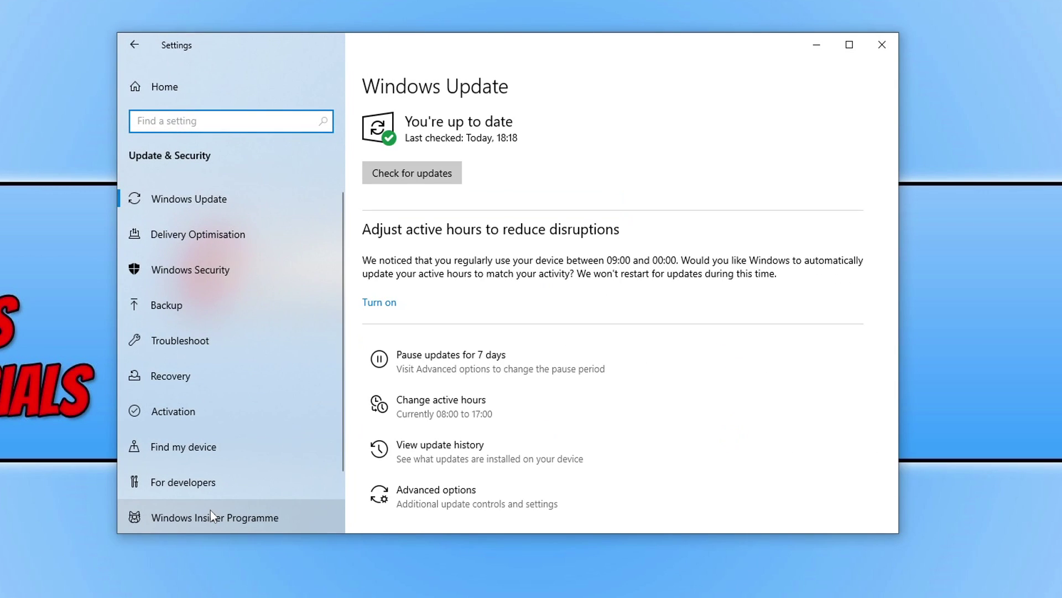
{"action": "left_click", "coordinate": [224, 275]}
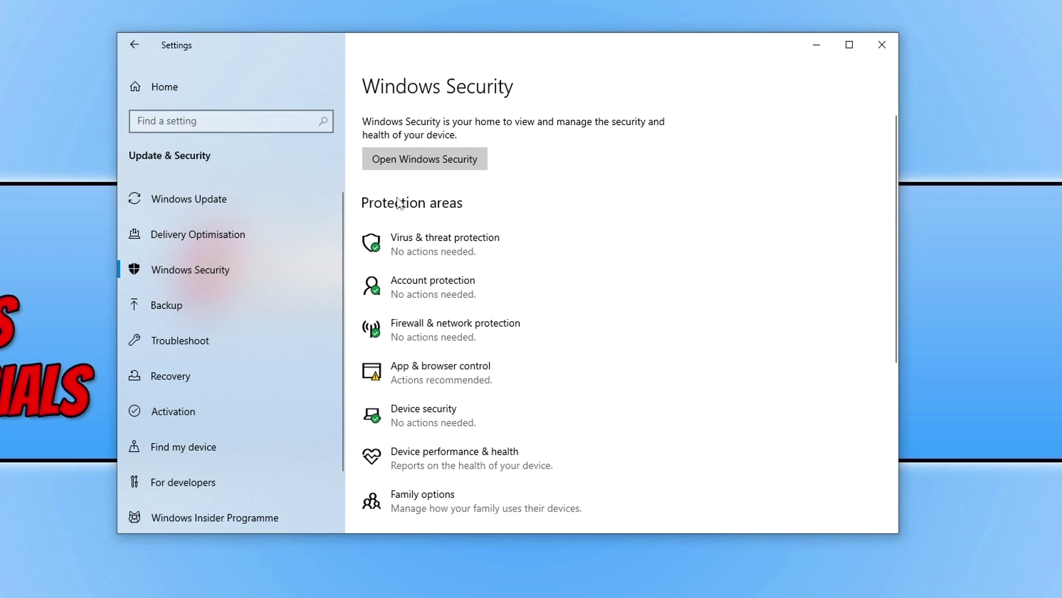
{"action": "left_click", "coordinate": [439, 159]}
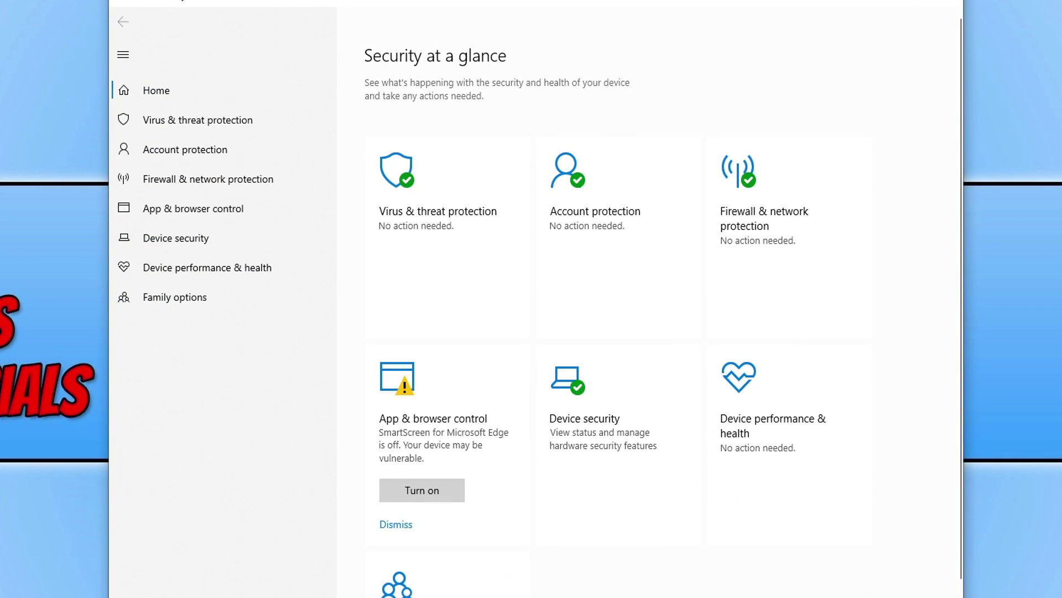
{"action": "left_click", "coordinate": [278, 118]}
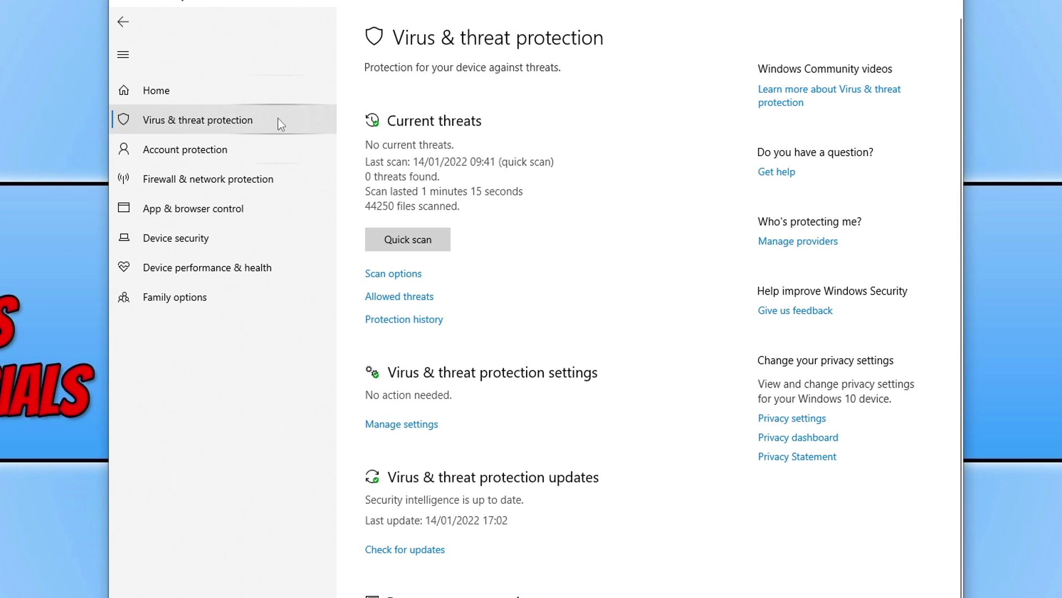
Switch Real-time protection off under Virus & threat protection settings.
{"action": "left_click", "coordinate": [419, 425]}
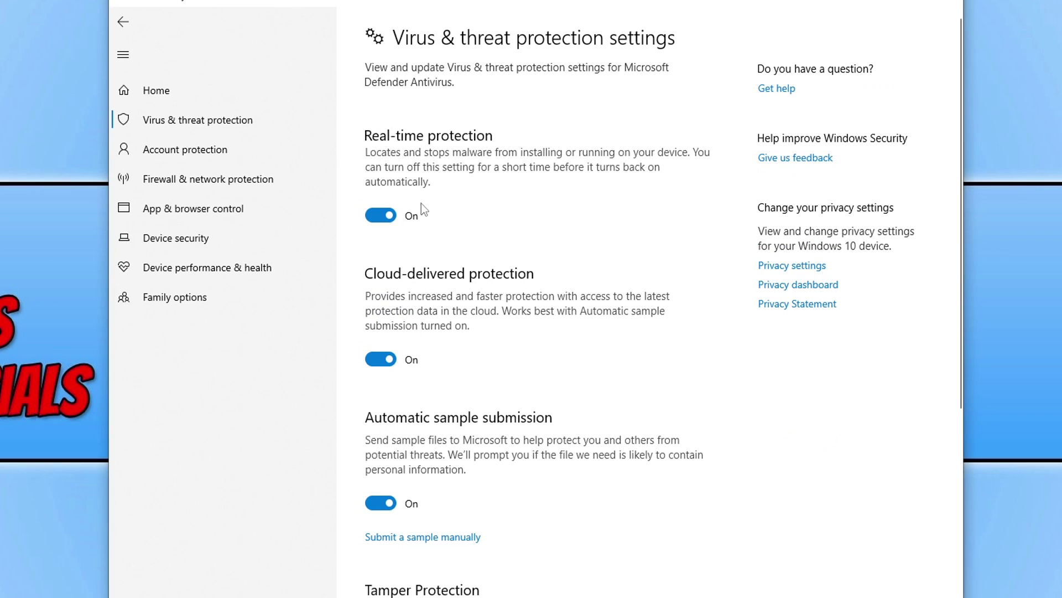
{"action": "left_click", "coordinate": [381, 217]}
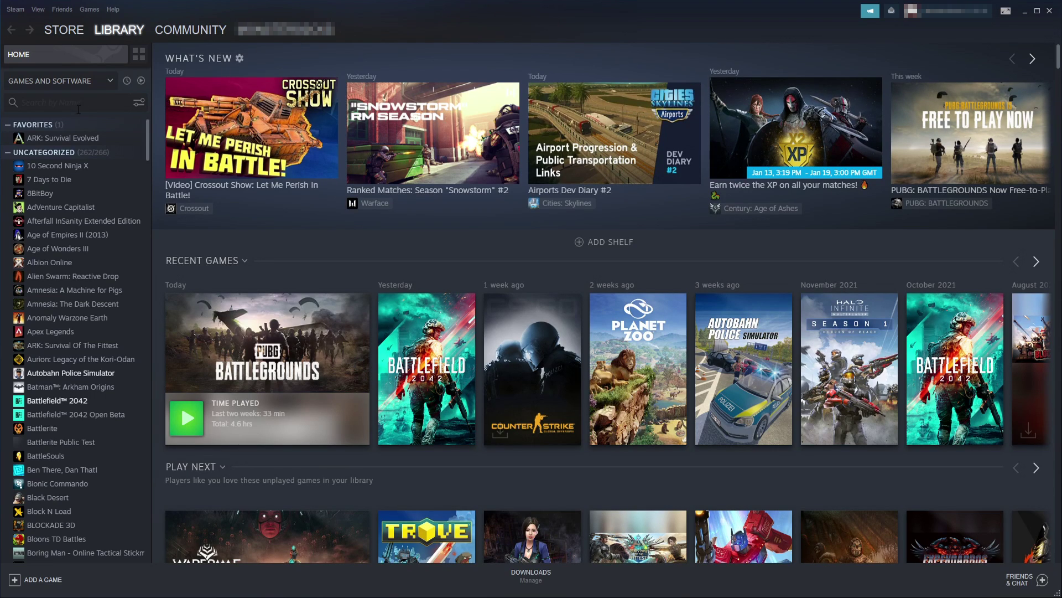
{"action": "left_click", "coordinate": [69, 104]}
Search the Steam library for 'pubg' and browse PUBG: BATTLEGROUNDS local files.
{"action": "type", "text": "pubg"}
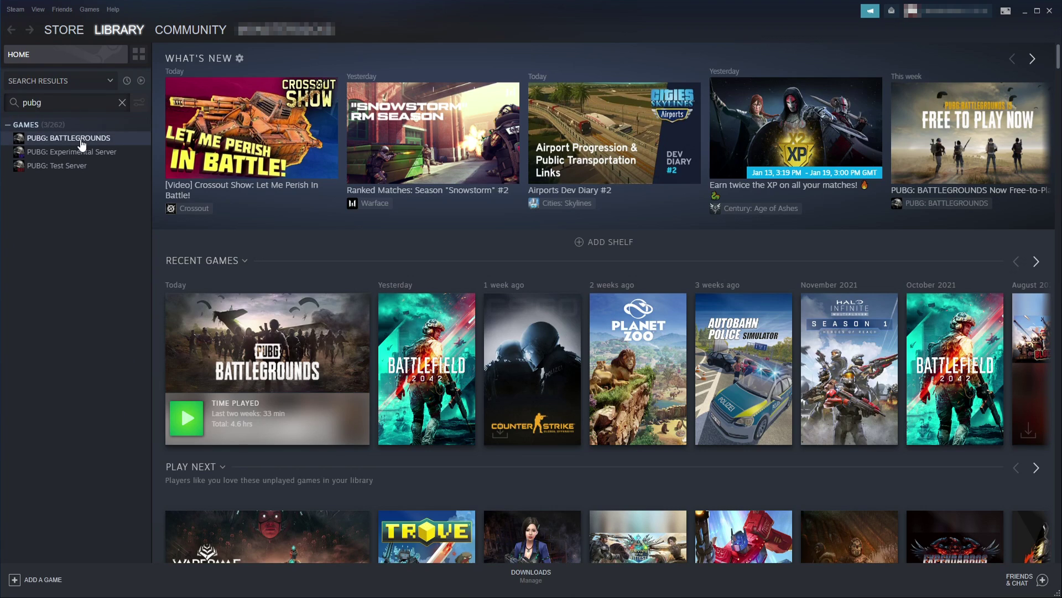
{"action": "right_click", "coordinate": [80, 142]}
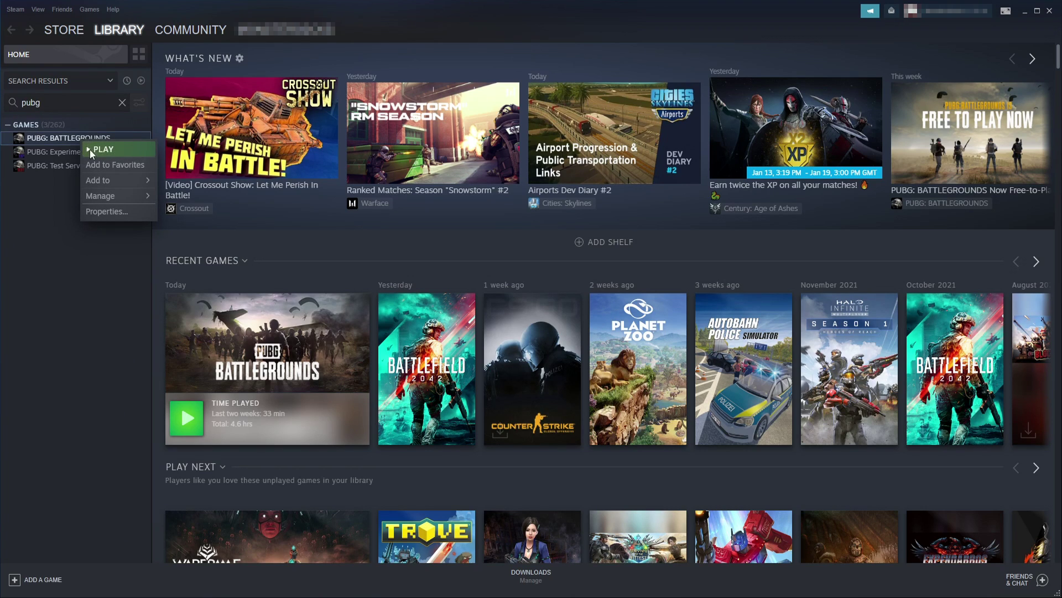
{"action": "mouse_move", "coordinate": [112, 197]}
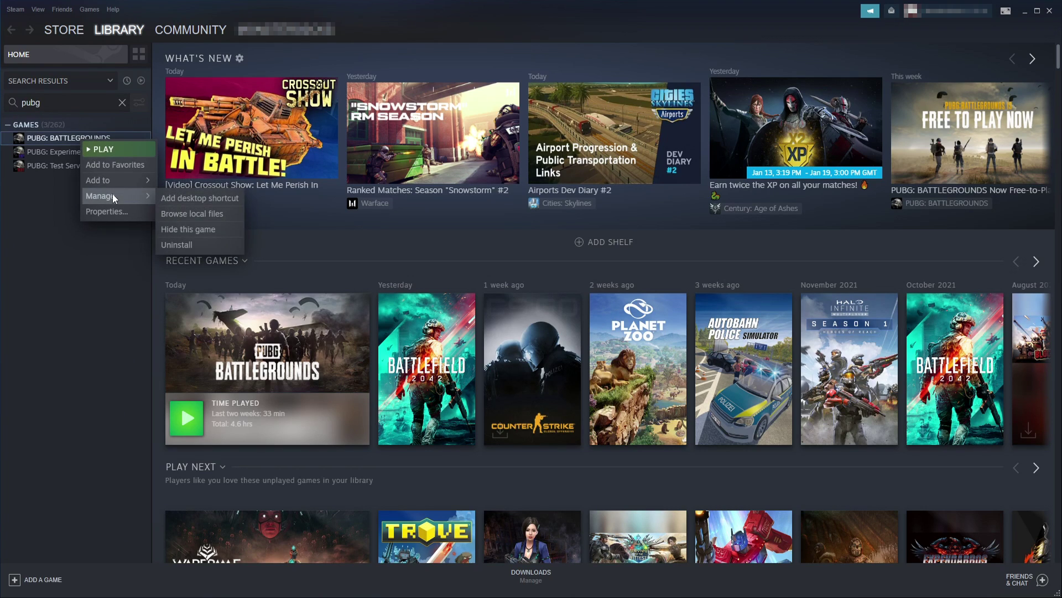
{"action": "left_click", "coordinate": [211, 214]}
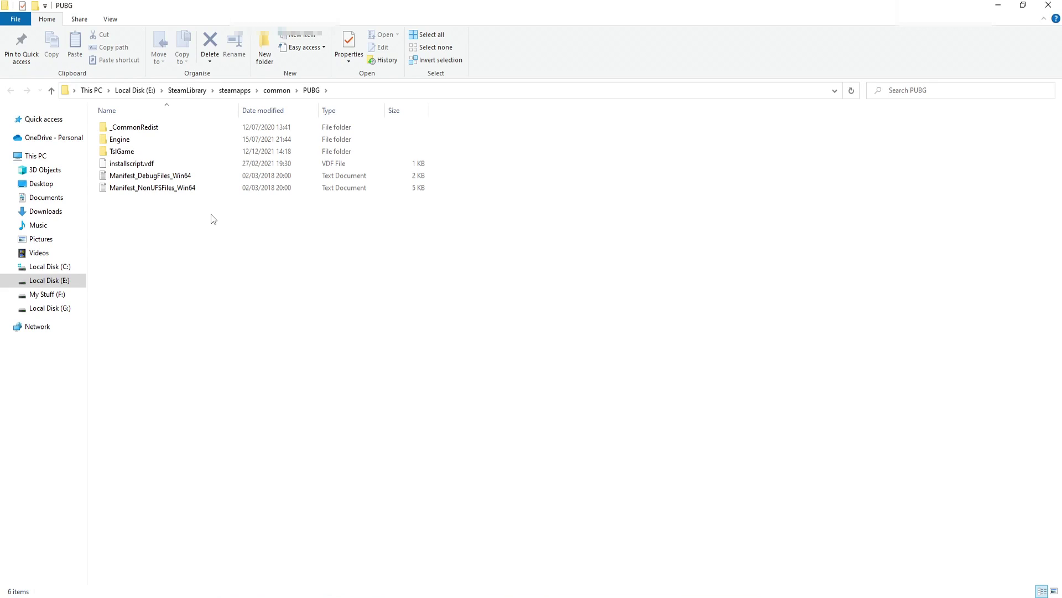
Set TslGame in TslGame\Binaries\Win64 to always run as administrator via Compatibility properties.
{"action": "double_click", "coordinate": [144, 150]}
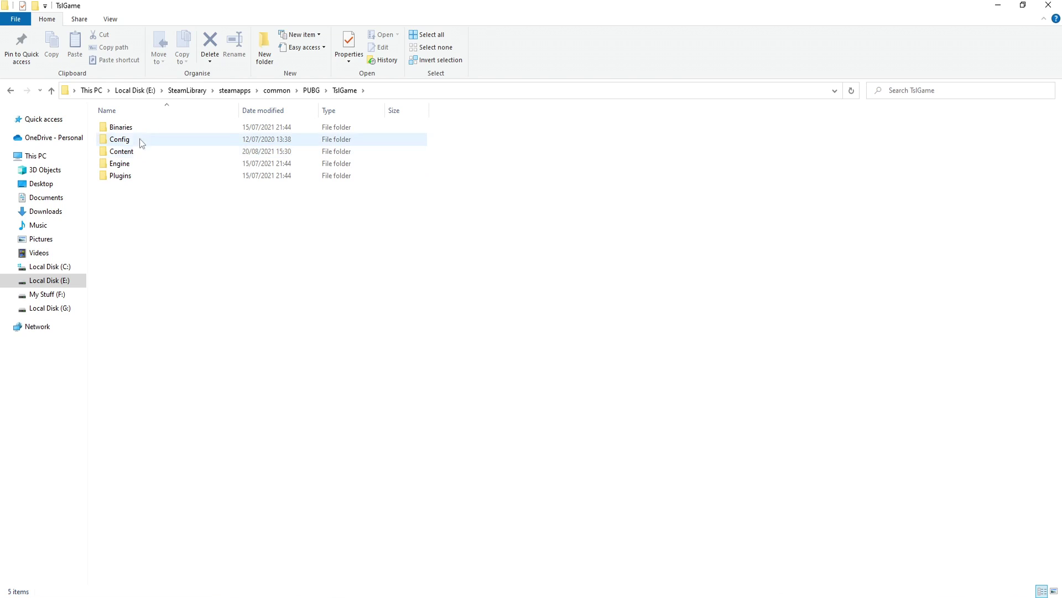
{"action": "double_click", "coordinate": [140, 127]}
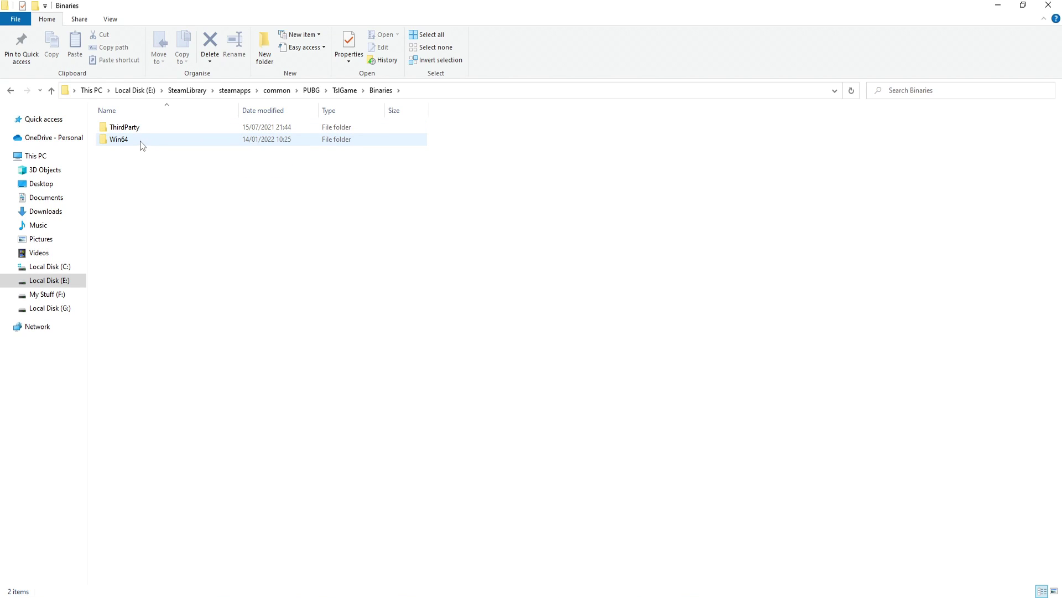
{"action": "double_click", "coordinate": [141, 140]}
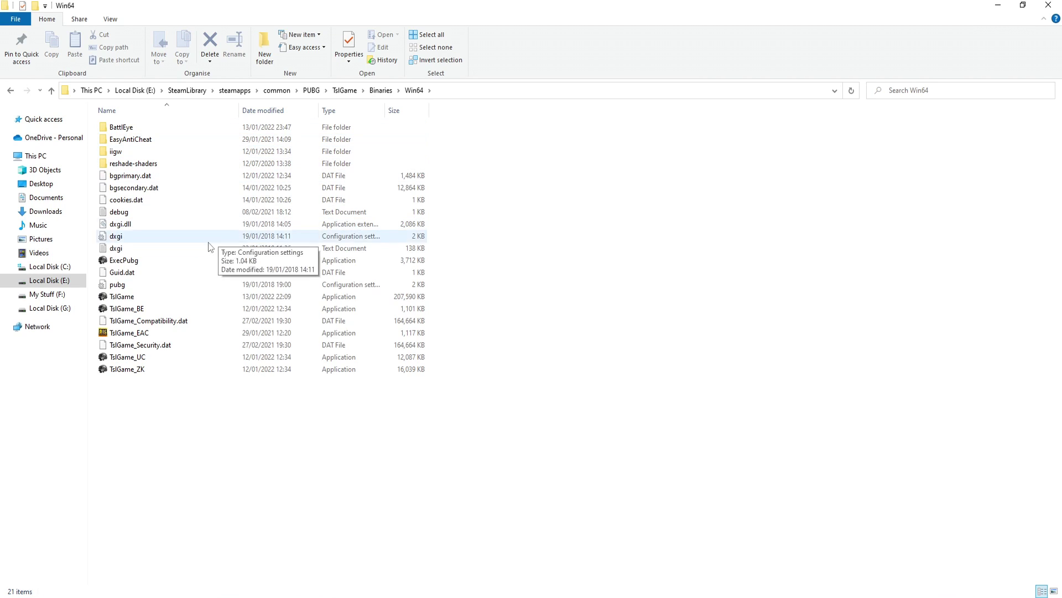
{"action": "right_click", "coordinate": [135, 298]}
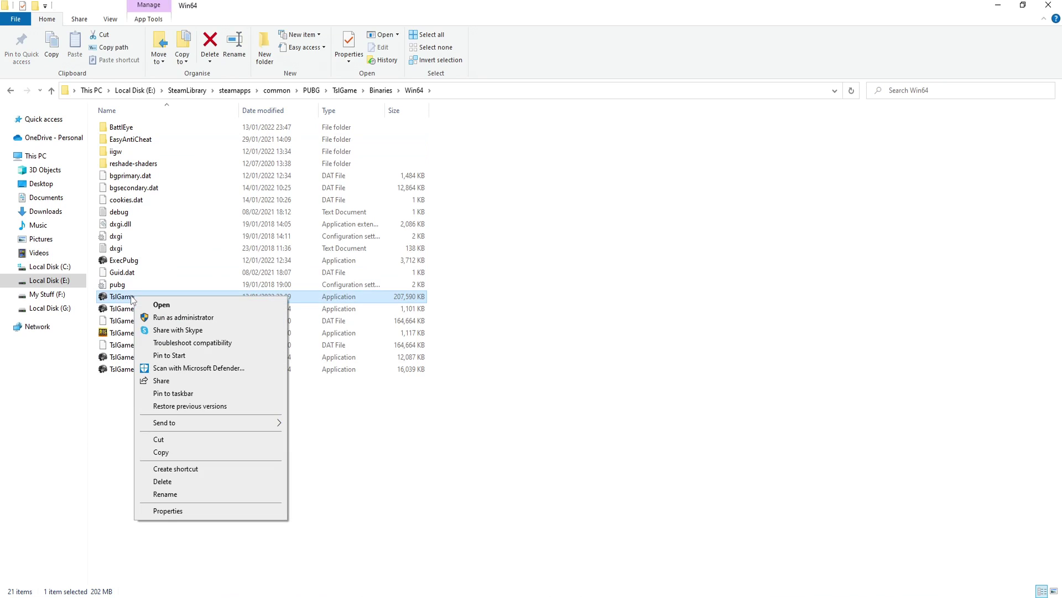
{"action": "left_click", "coordinate": [220, 515]}
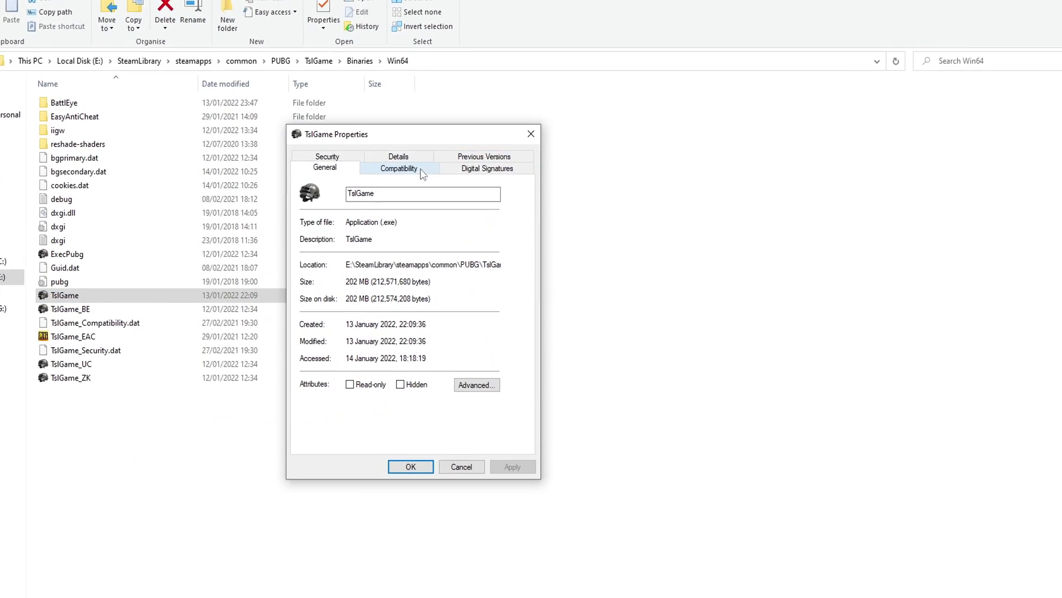
{"action": "left_click", "coordinate": [412, 170]}
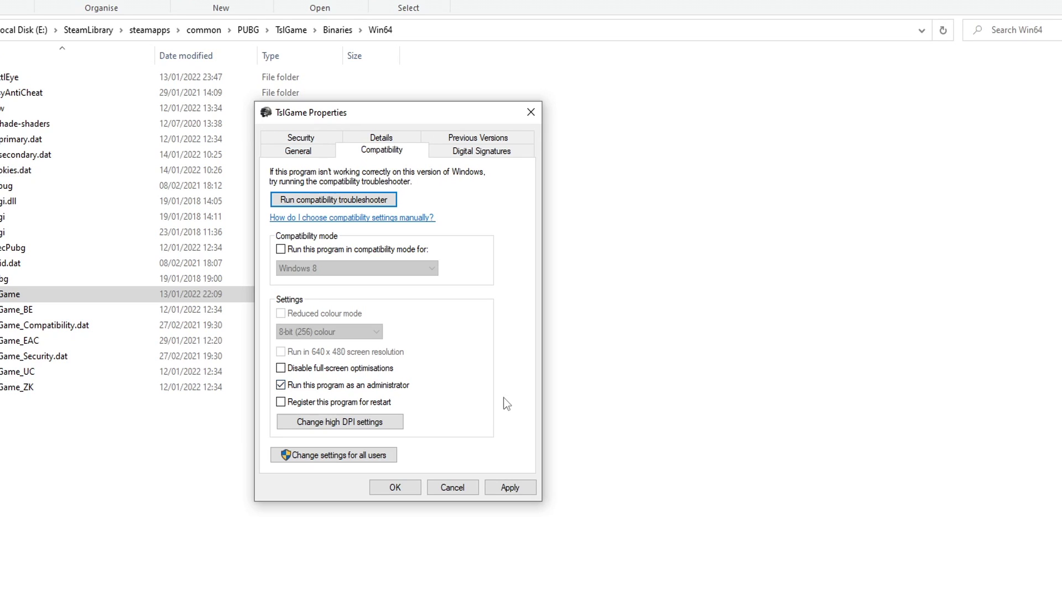
{"action": "left_click", "coordinate": [513, 487]}
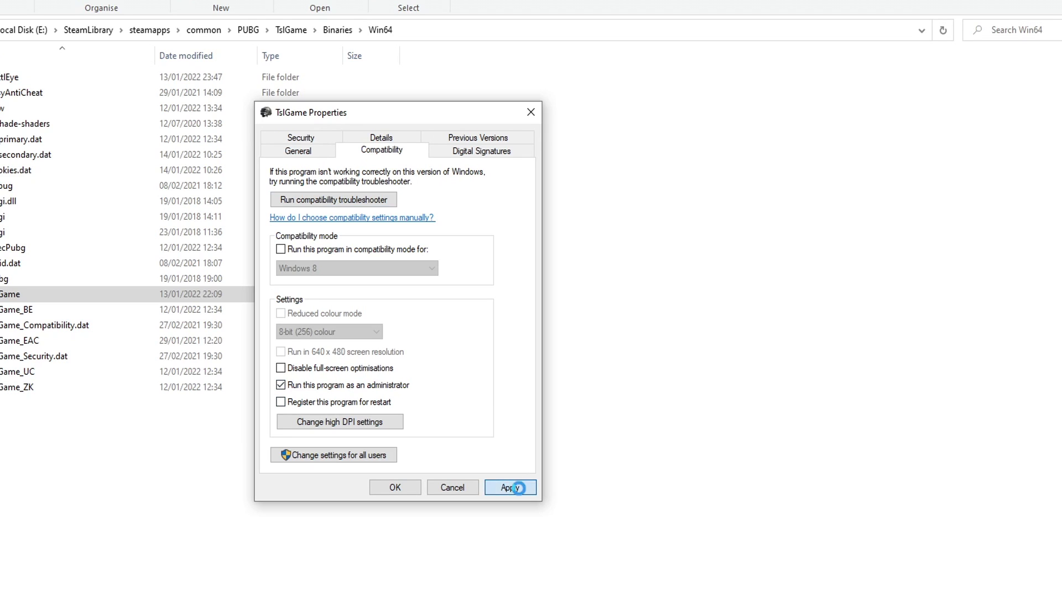
{"action": "left_click", "coordinate": [395, 488]}
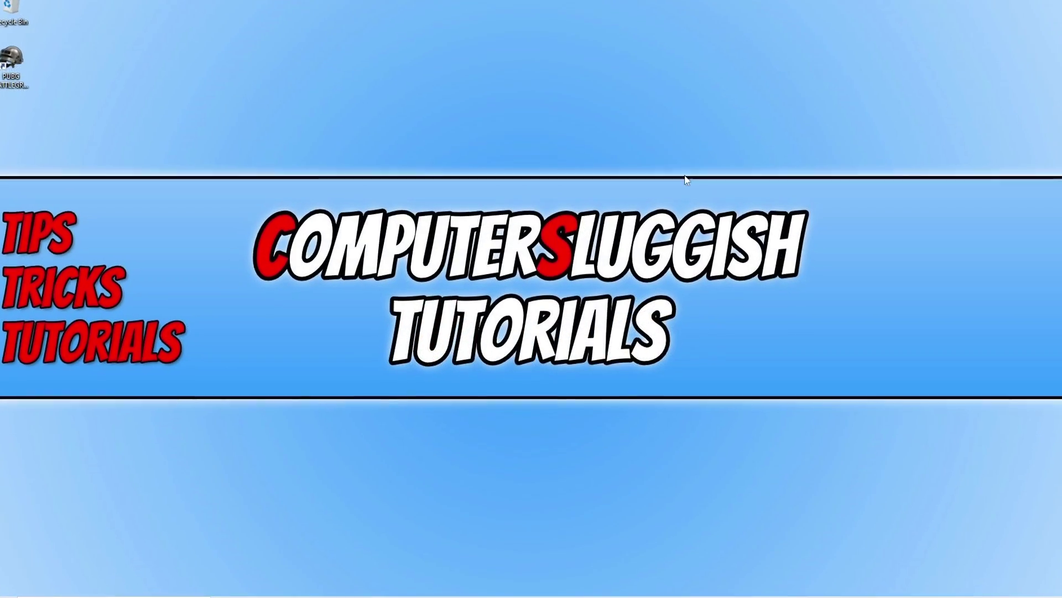
{"action": "right_click", "coordinate": [451, 595]}
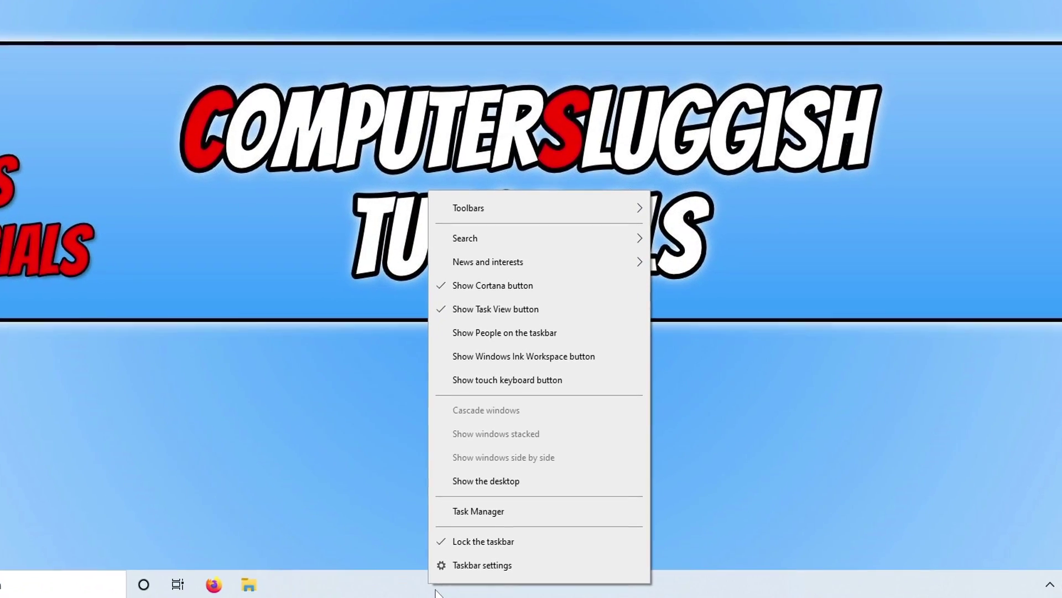
Keep EpicGamesLauncher disabled in Task Manager's Startup tab, then close Task Manager.
{"action": "left_click", "coordinate": [509, 512]}
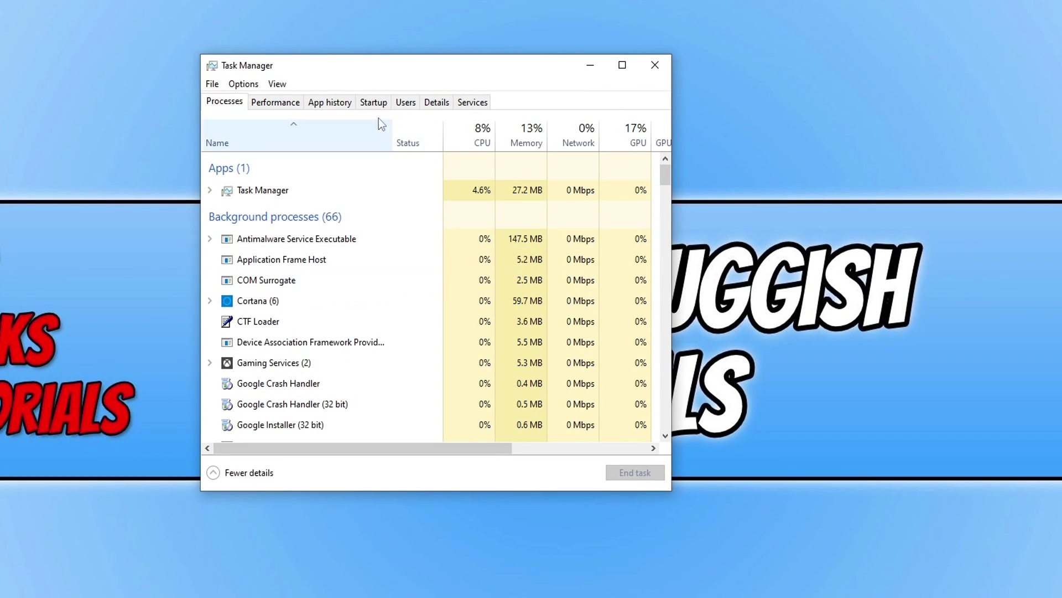
{"action": "left_click", "coordinate": [379, 102]}
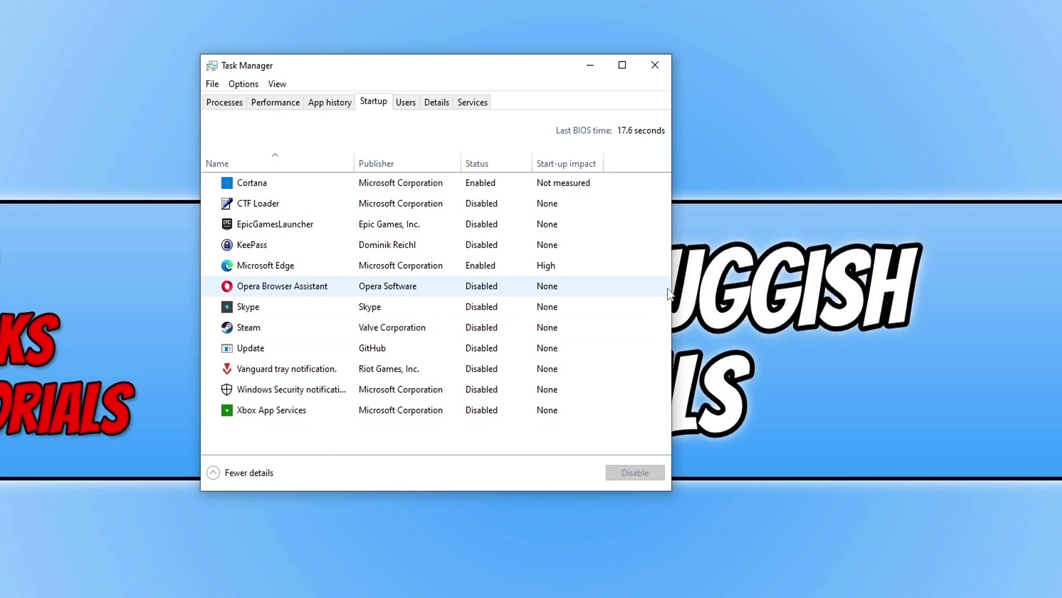
{"action": "right_click", "coordinate": [301, 222]}
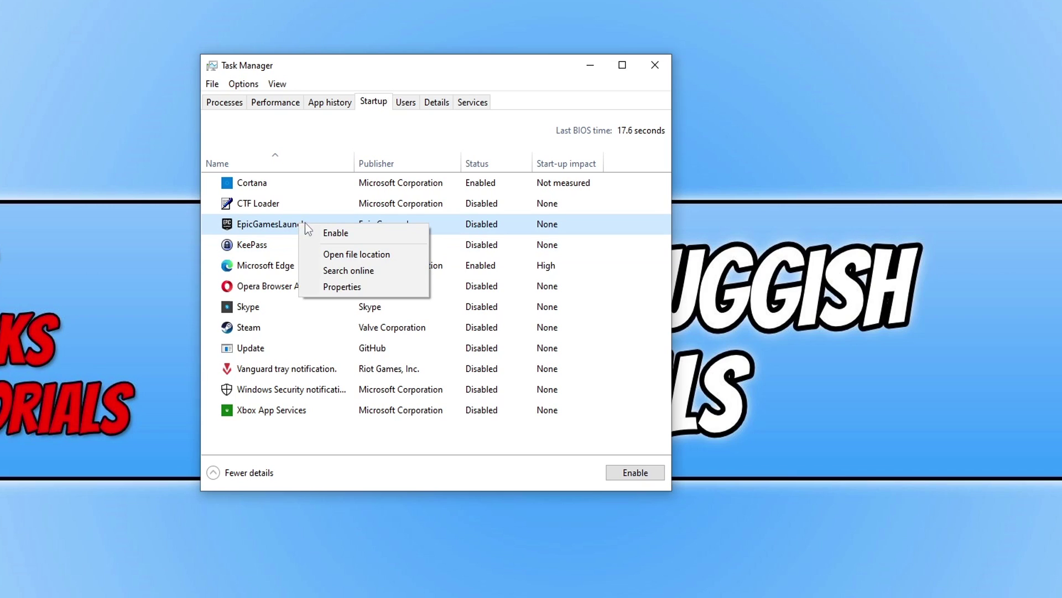
{"action": "left_click", "coordinate": [320, 232]}
{"action": "right_click", "coordinate": [319, 233]}
{"action": "left_click", "coordinate": [341, 237]}
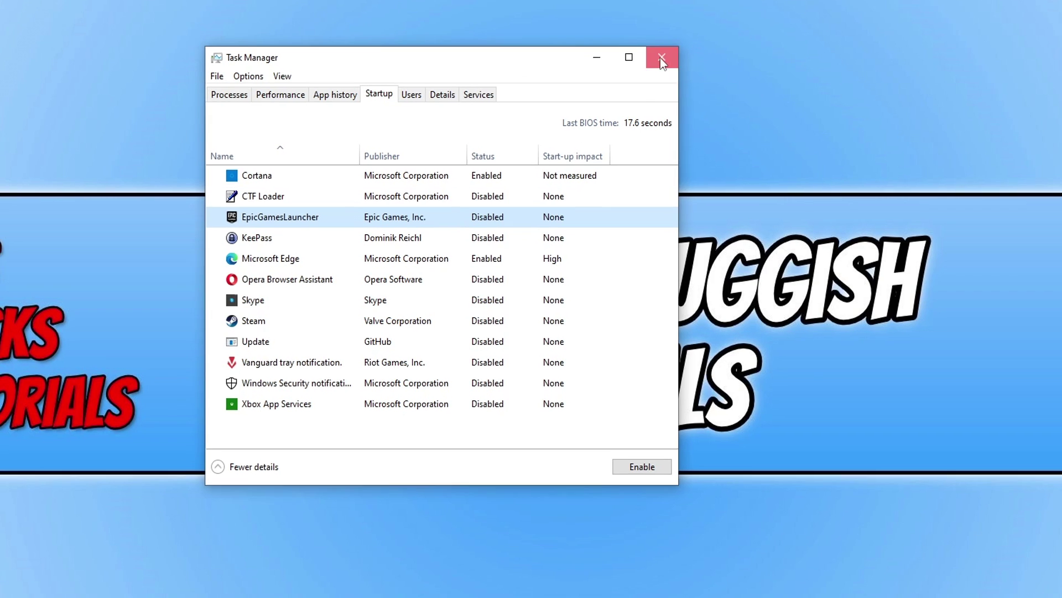
{"action": "left_click", "coordinate": [655, 65]}
Launch msconfig and tick Hide all Microsoft services on the Services tab.
{"action": "key", "text": "super"}
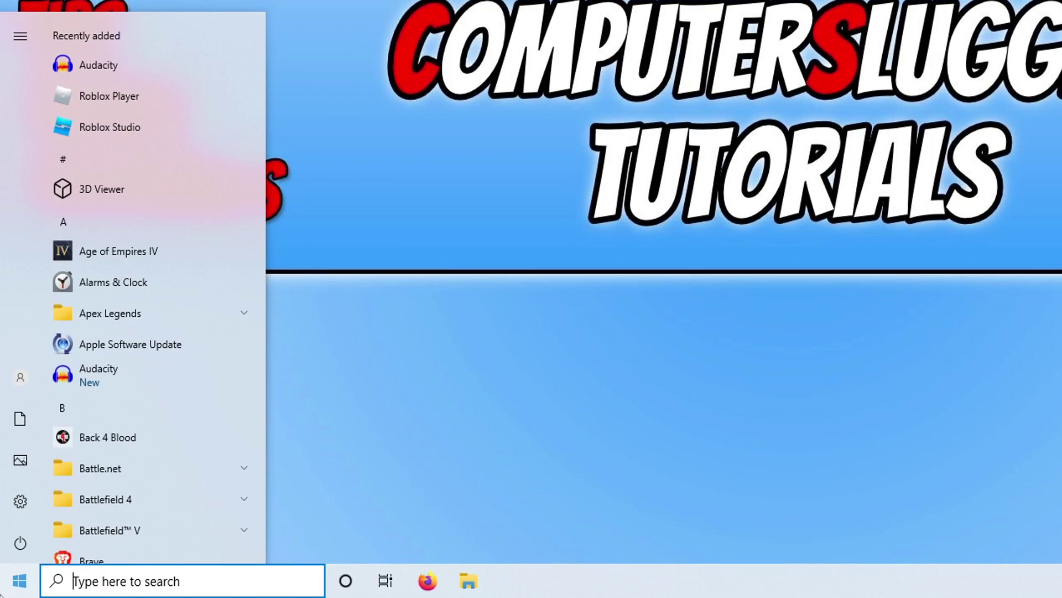
{"action": "type", "text": "msconfig"}
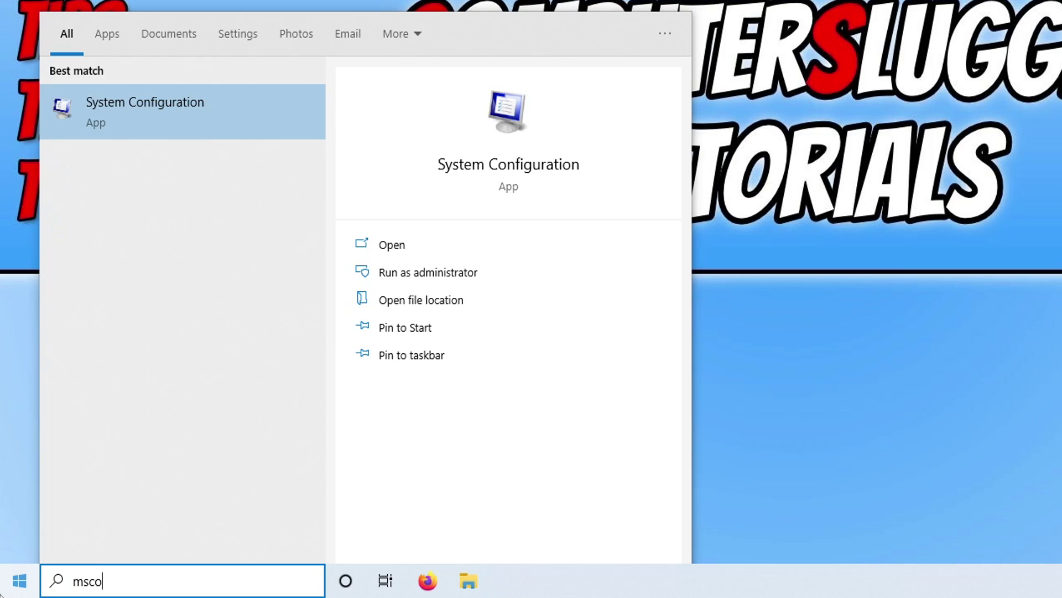
{"action": "left_click", "coordinate": [147, 123]}
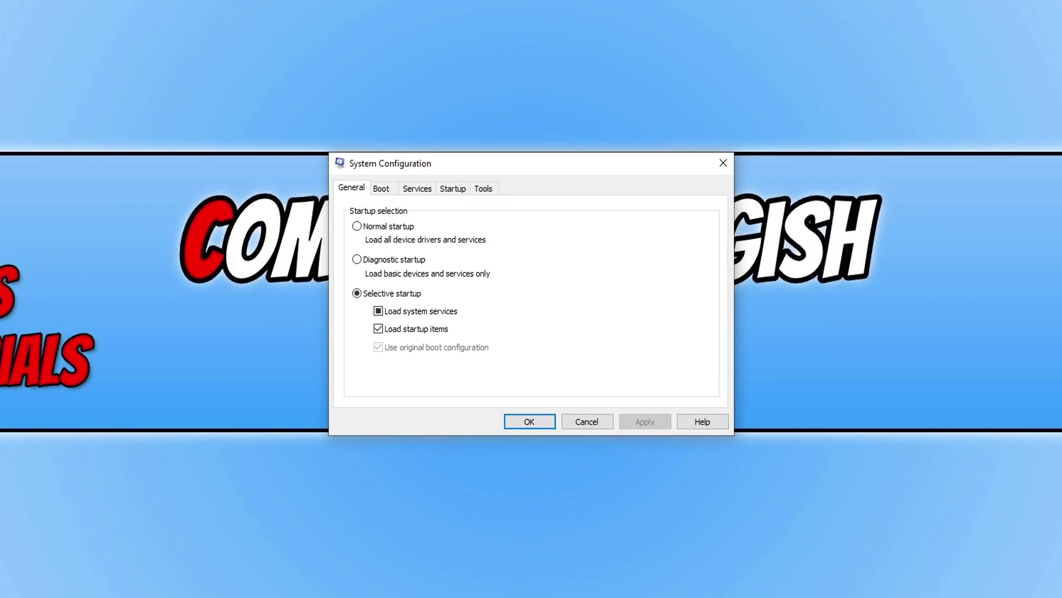
{"action": "left_click", "coordinate": [419, 189]}
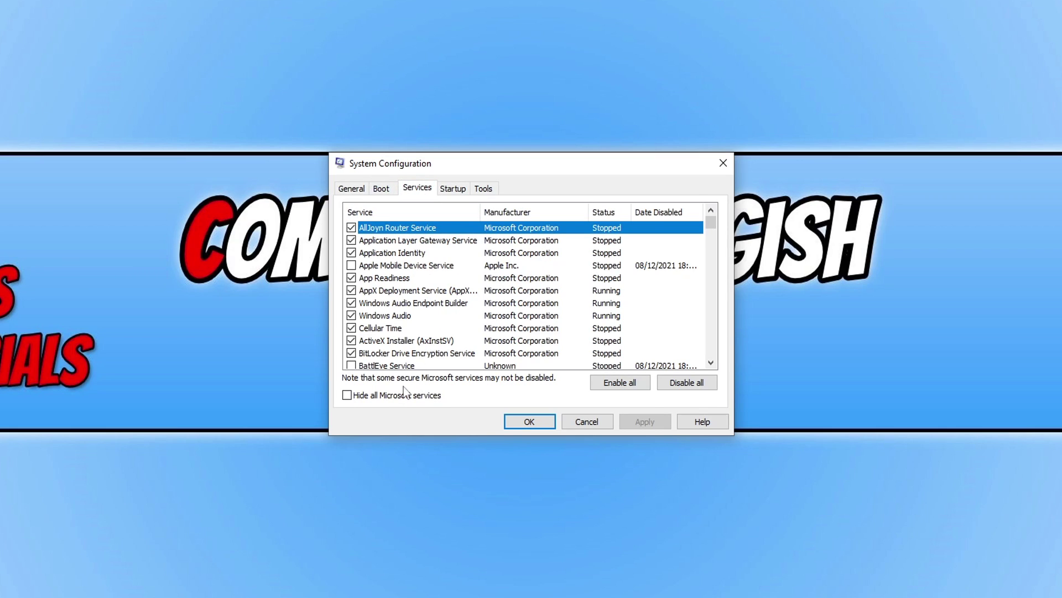
{"action": "left_click", "coordinate": [391, 395]}
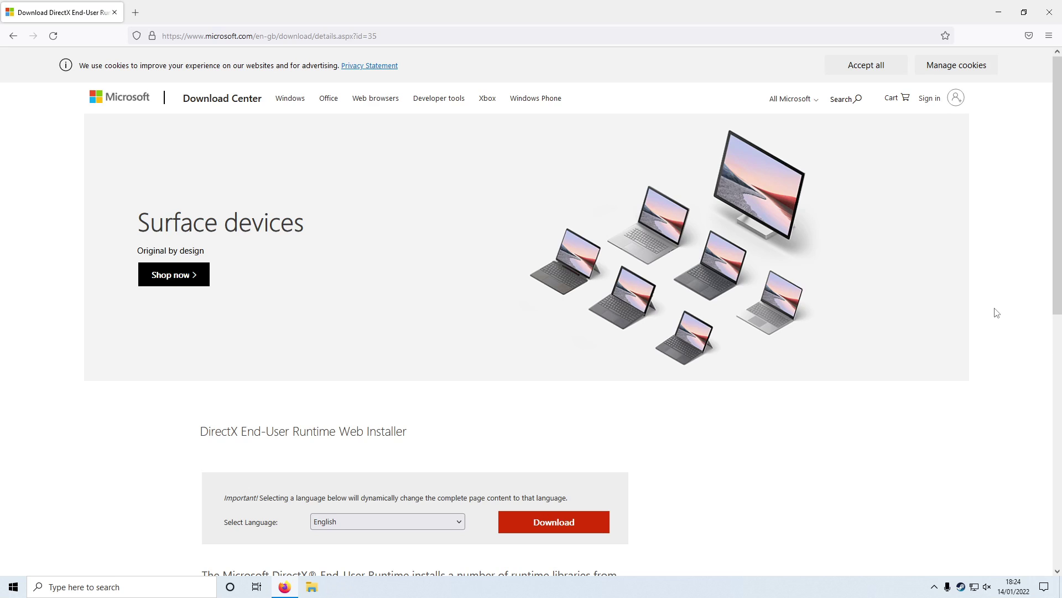
Download and save dxwebsetup.exe, then run it from the browser's downloads.
{"action": "scroll", "coordinate": [985, 330], "scroll_direction": "down", "scroll_amount": 2}
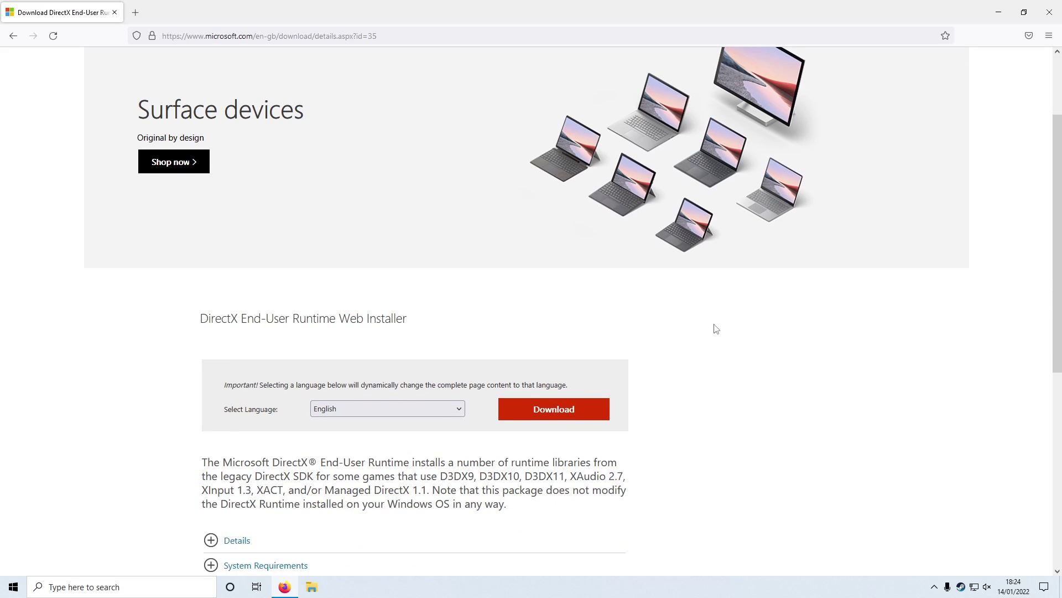
{"action": "left_click", "coordinate": [547, 410]}
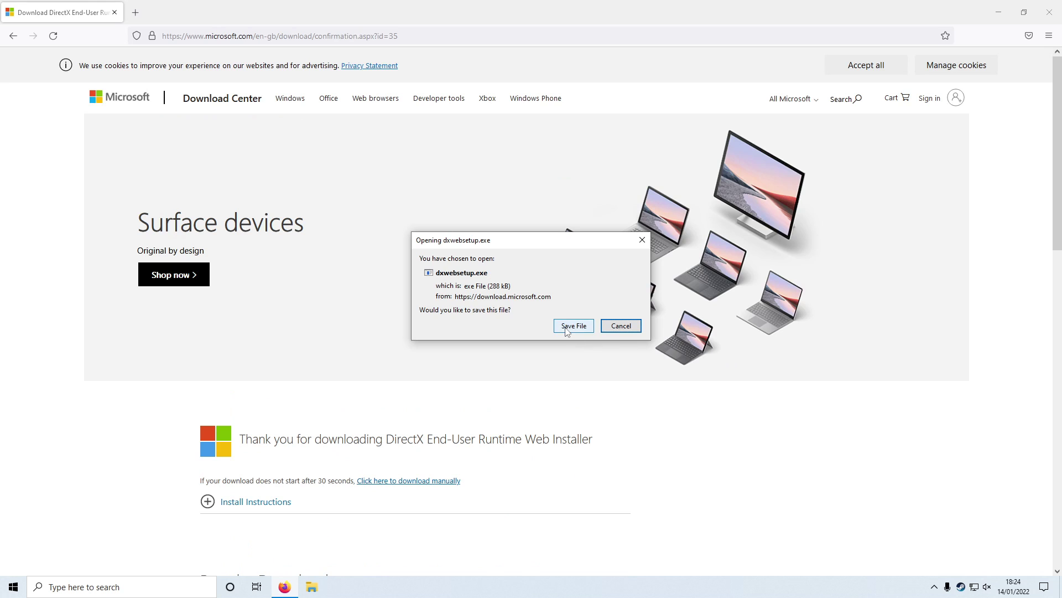
{"action": "left_click", "coordinate": [573, 326]}
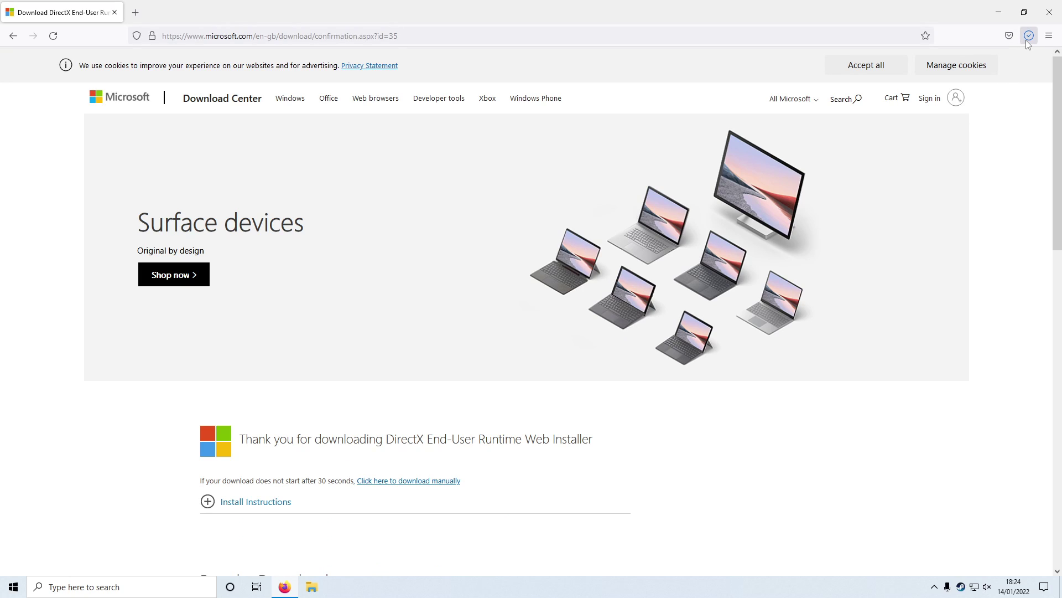
{"action": "left_click", "coordinate": [969, 58]}
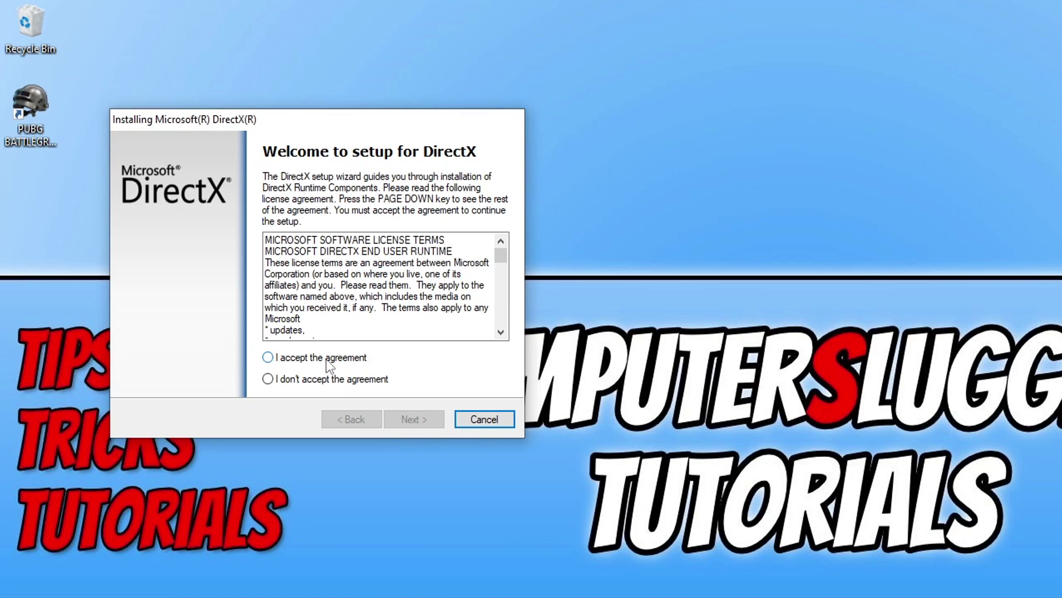
Accept the DirectX license, skip the Bing Bar, and finish DirectX Setup.
{"action": "left_click", "coordinate": [326, 359]}
{"action": "left_click", "coordinate": [419, 419]}
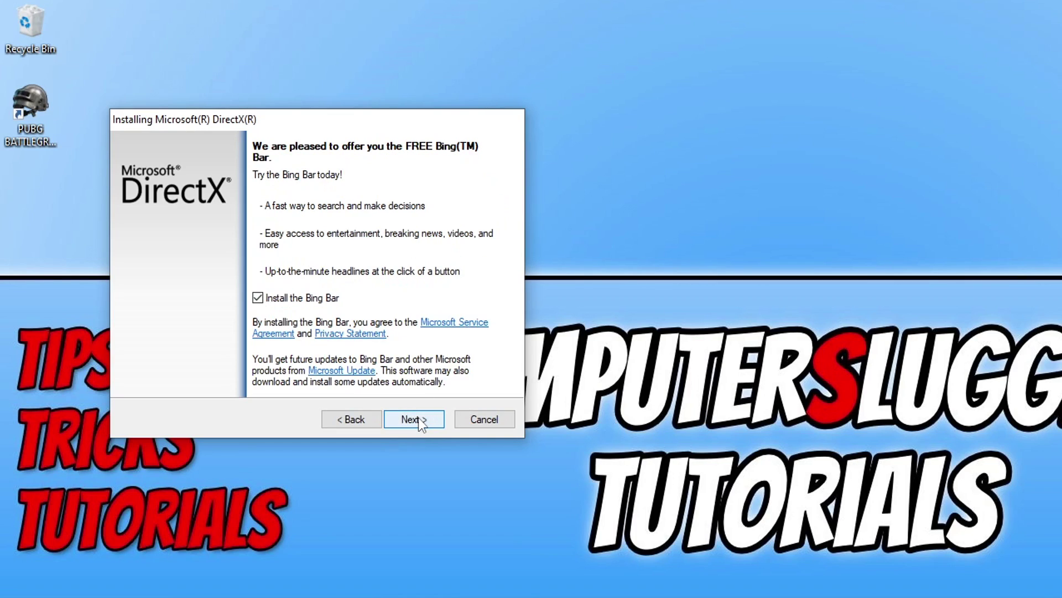
{"action": "left_click", "coordinate": [319, 301]}
{"action": "left_click", "coordinate": [431, 419]}
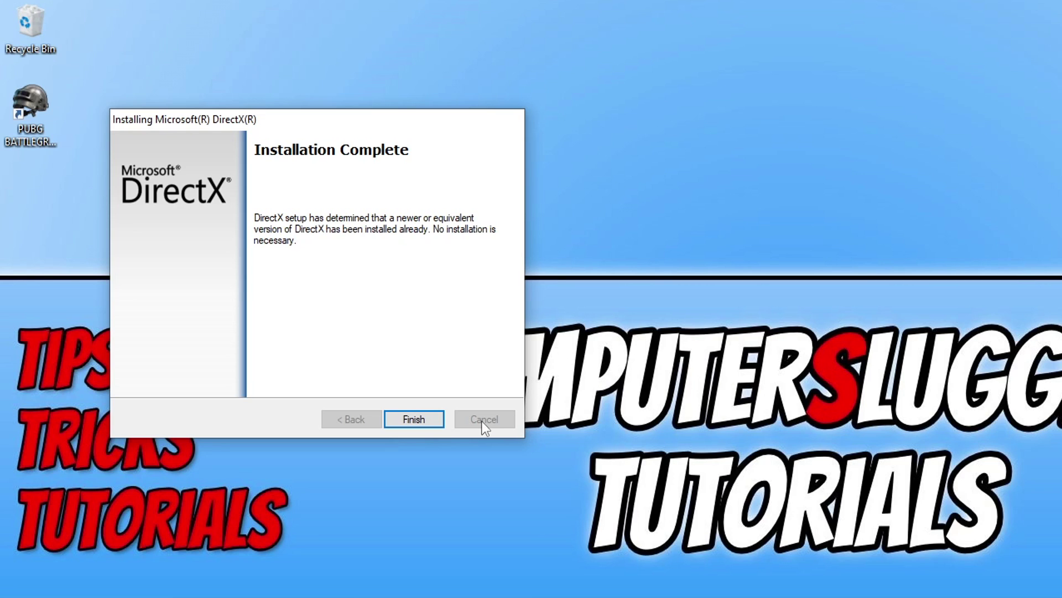
{"action": "left_click", "coordinate": [436, 422]}
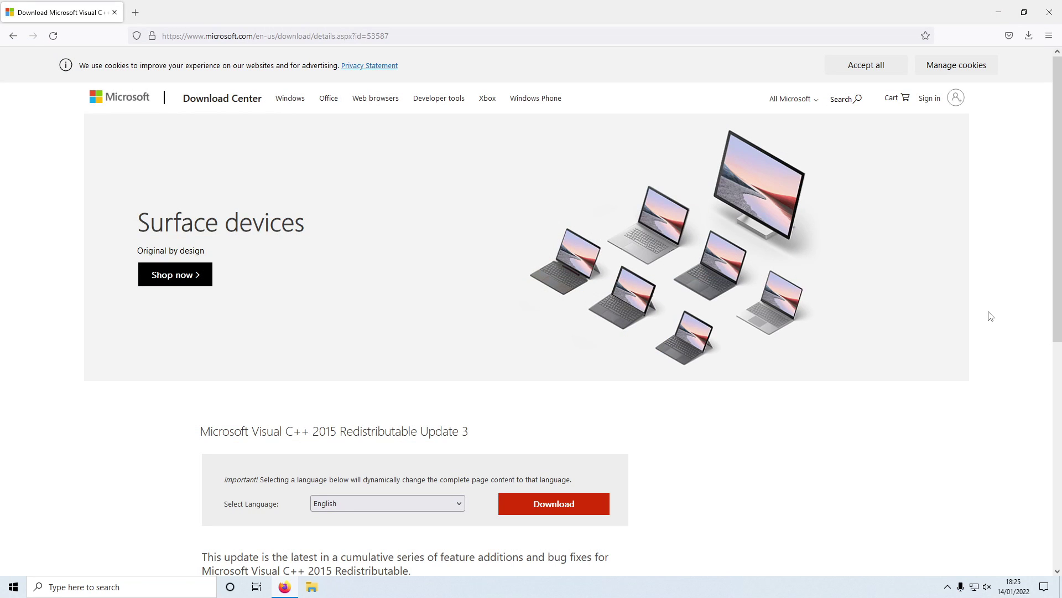
Download and save vc_redist.x64.exe for Visual C++ 2015, then launch its installer.
{"action": "scroll", "coordinate": [786, 271], "scroll_direction": "down", "scroll_amount": 2}
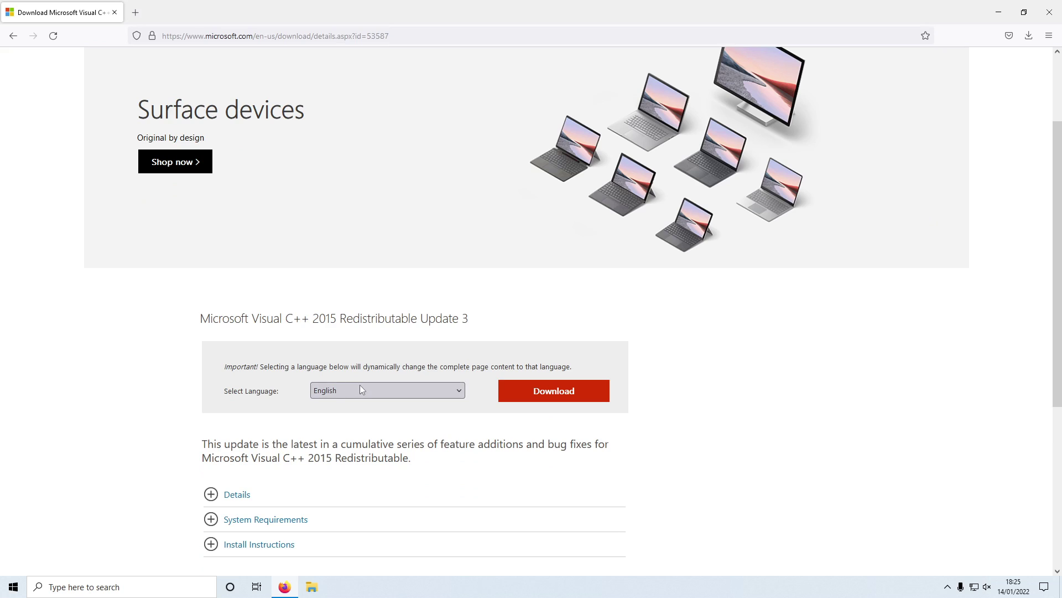
{"action": "left_click", "coordinate": [570, 396]}
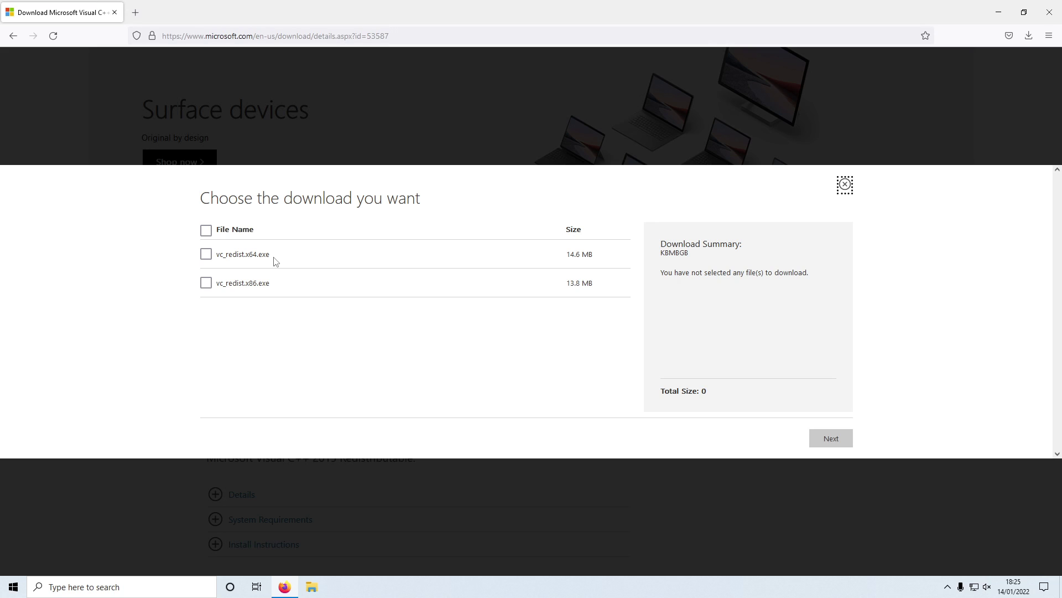
{"action": "left_click", "coordinate": [206, 254]}
{"action": "left_click", "coordinate": [825, 439]}
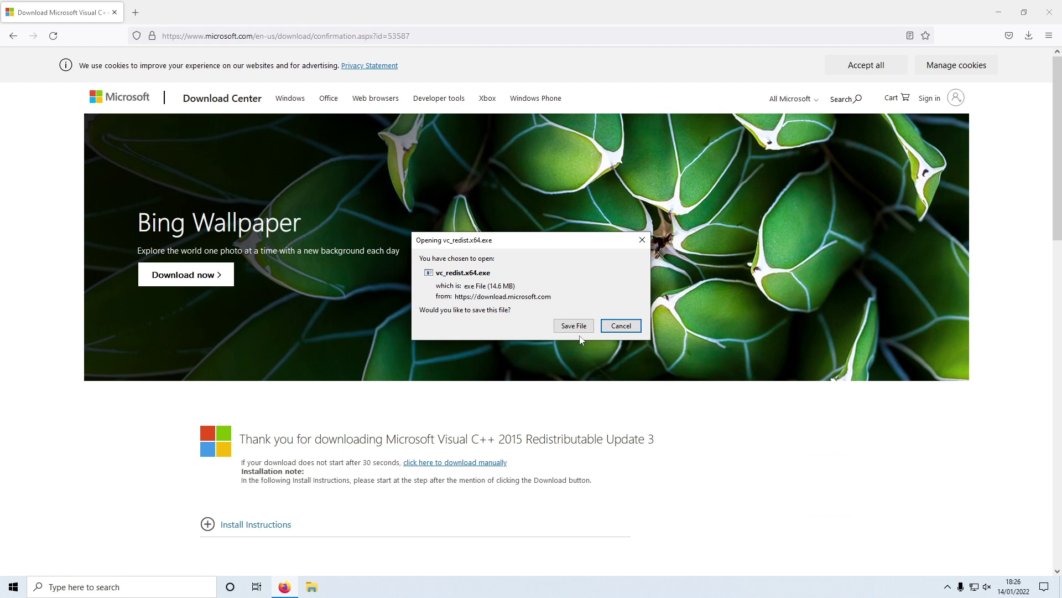
{"action": "left_click", "coordinate": [574, 326]}
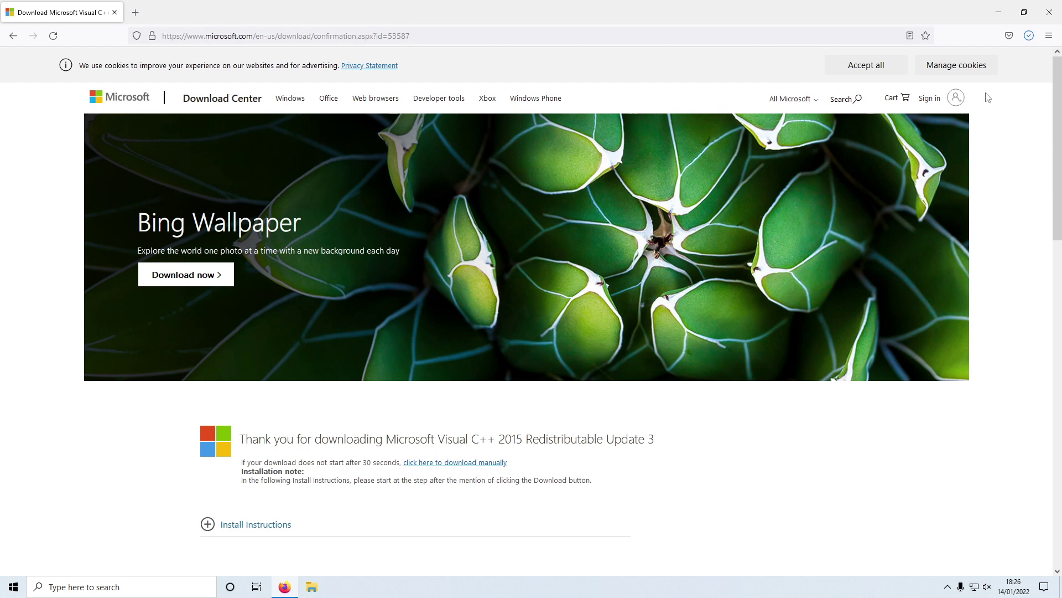
{"action": "left_click", "coordinate": [1024, 36]}
{"action": "left_click", "coordinate": [992, 61]}
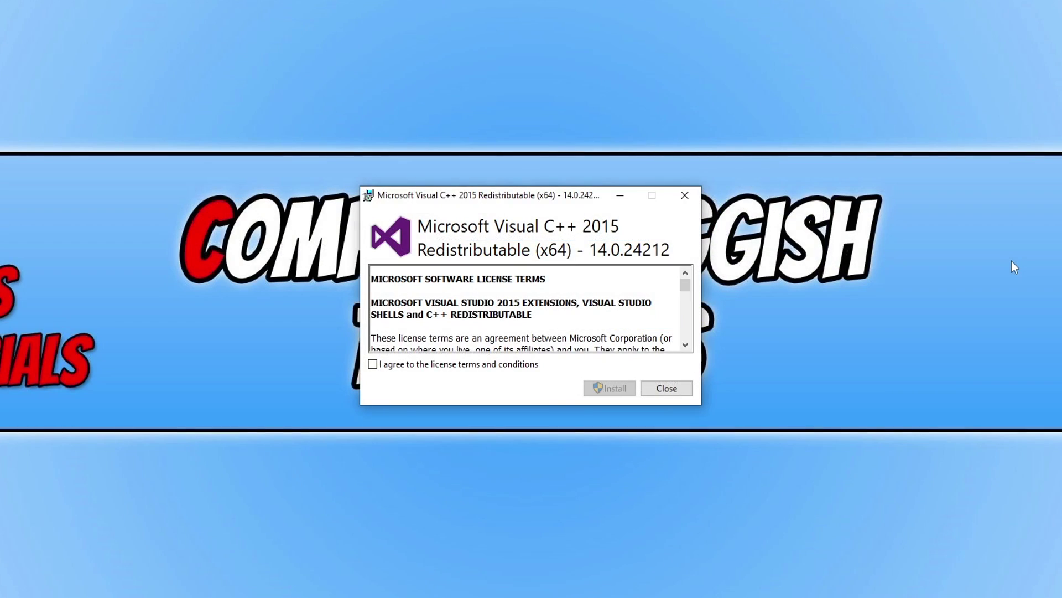
Accept the Visual C++ Redistributable license terms and start the installation.
{"action": "left_click", "coordinate": [394, 364]}
{"action": "left_click", "coordinate": [621, 392]}
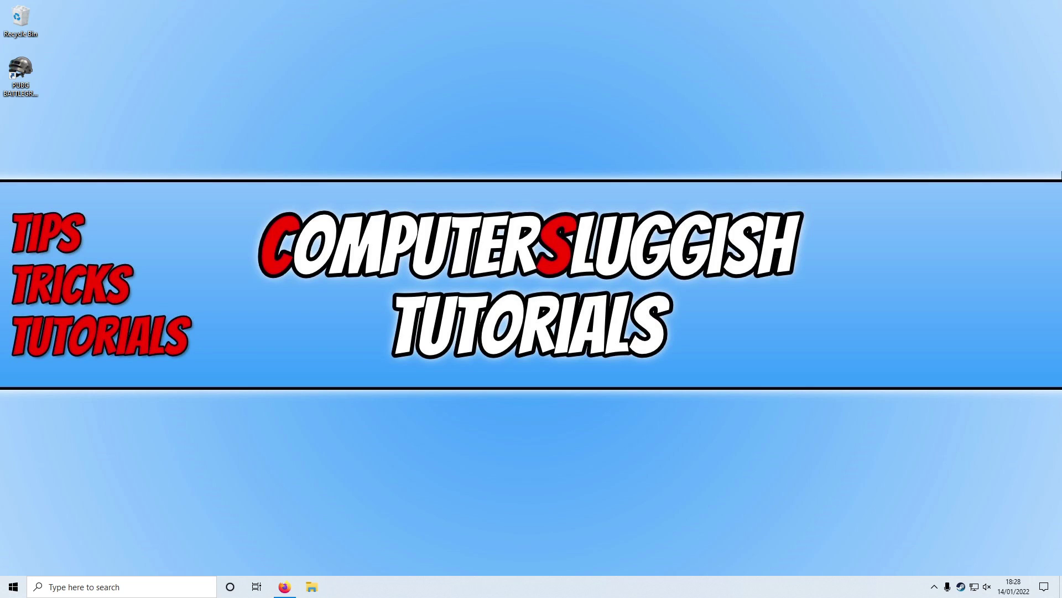
Run sfc /scannow in a Command Prompt started as administrator.
{"action": "key", "text": "super"}
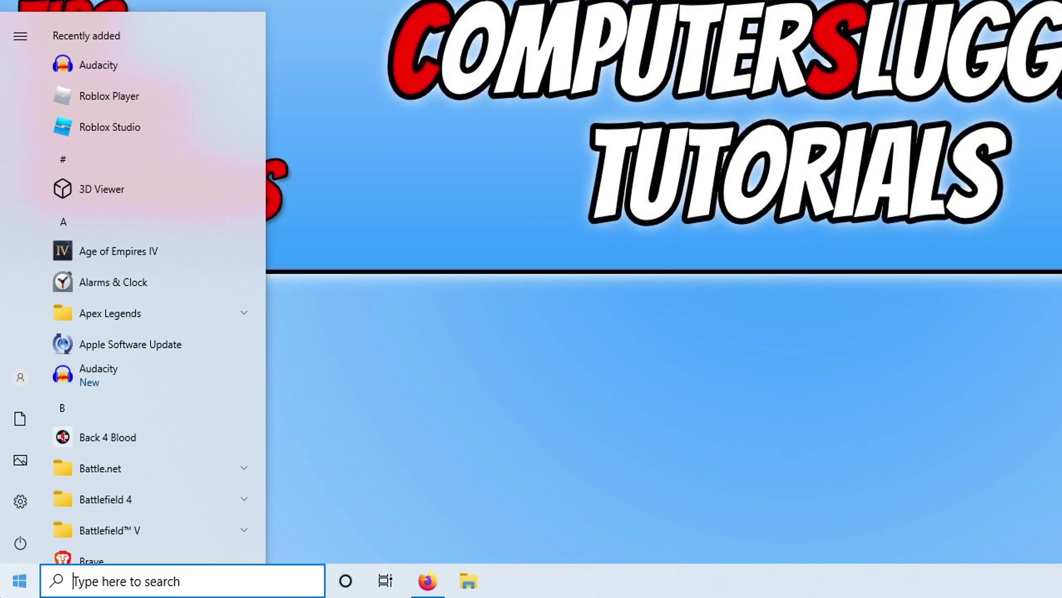
{"action": "type", "text": "cmd"}
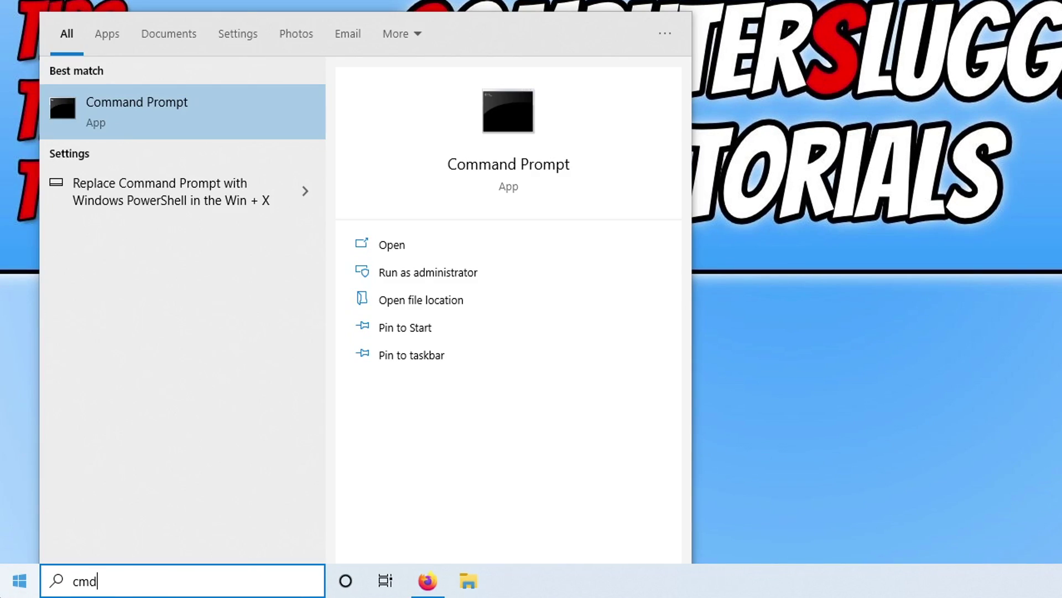
{"action": "right_click", "coordinate": [210, 122]}
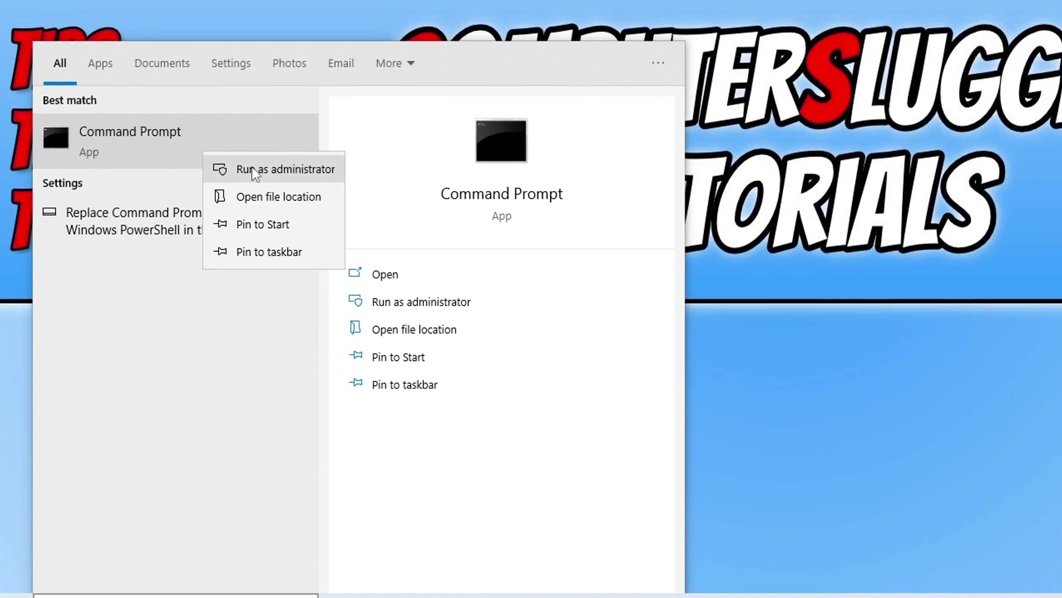
{"action": "left_click", "coordinate": [252, 167]}
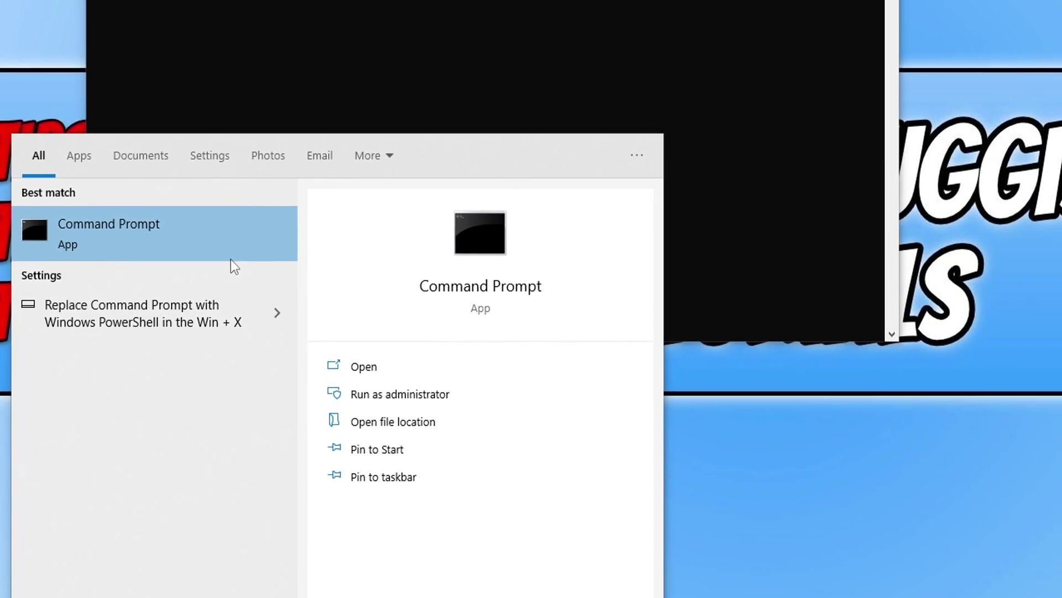
{"action": "type", "text": "sfc "}
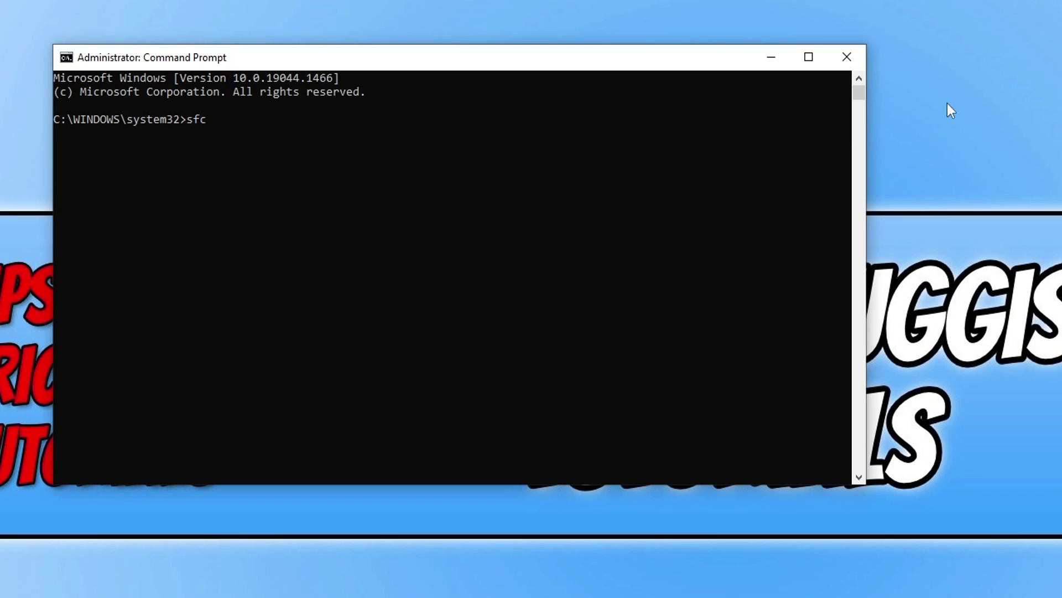
{"action": "type", "text": "/scannow"}
{"action": "key", "text": "Return"}
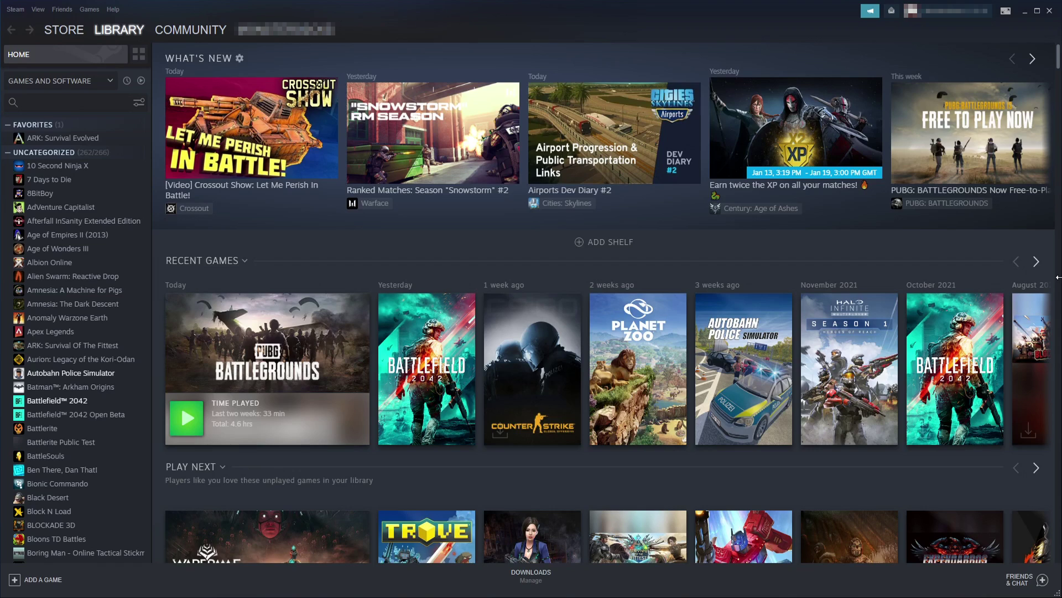
Verify the integrity of PUBG: BATTLEGROUNDS game files from its Local Files properties.
{"action": "left_click", "coordinate": [86, 100]}
{"action": "type", "text": "pubg"}
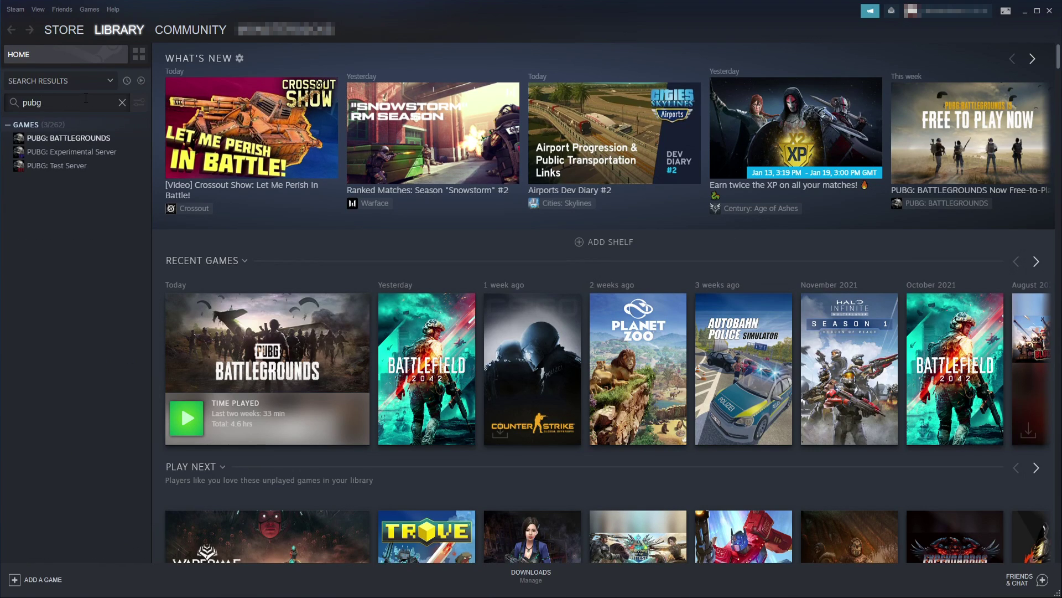
{"action": "right_click", "coordinate": [80, 139]}
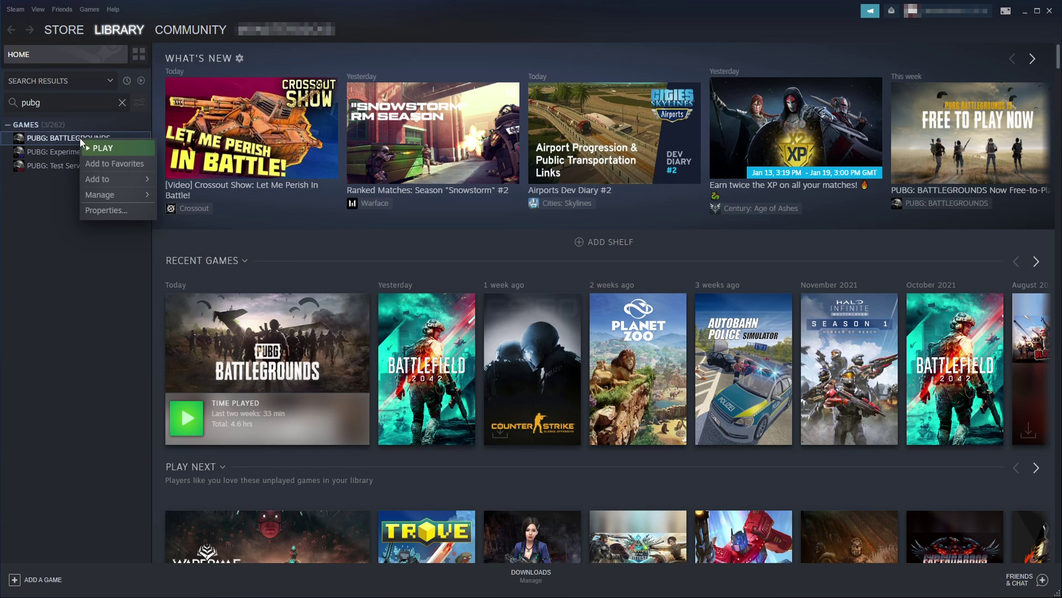
{"action": "left_click", "coordinate": [118, 211]}
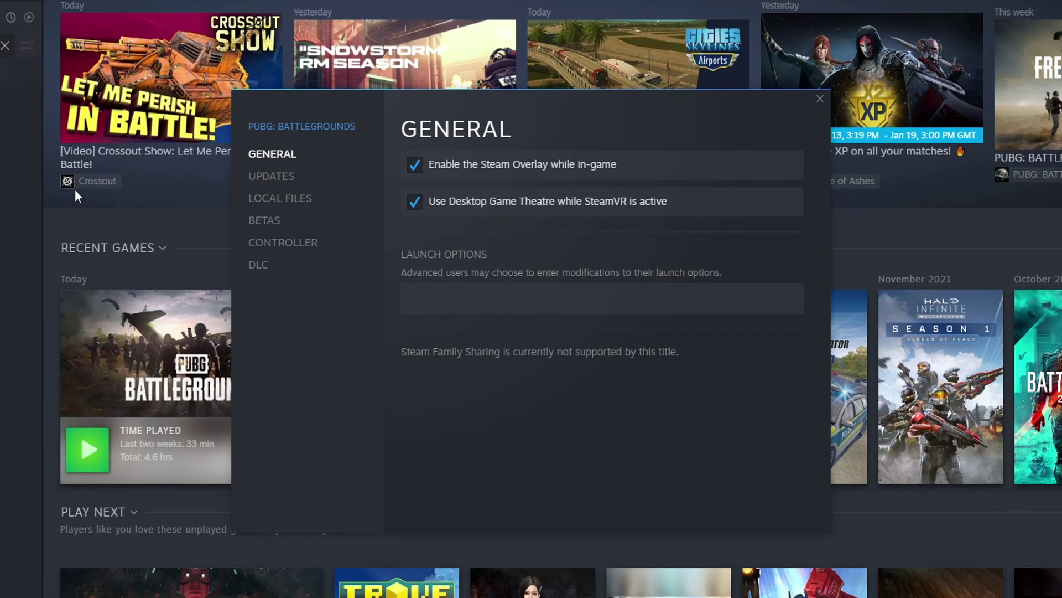
{"action": "left_click", "coordinate": [295, 204]}
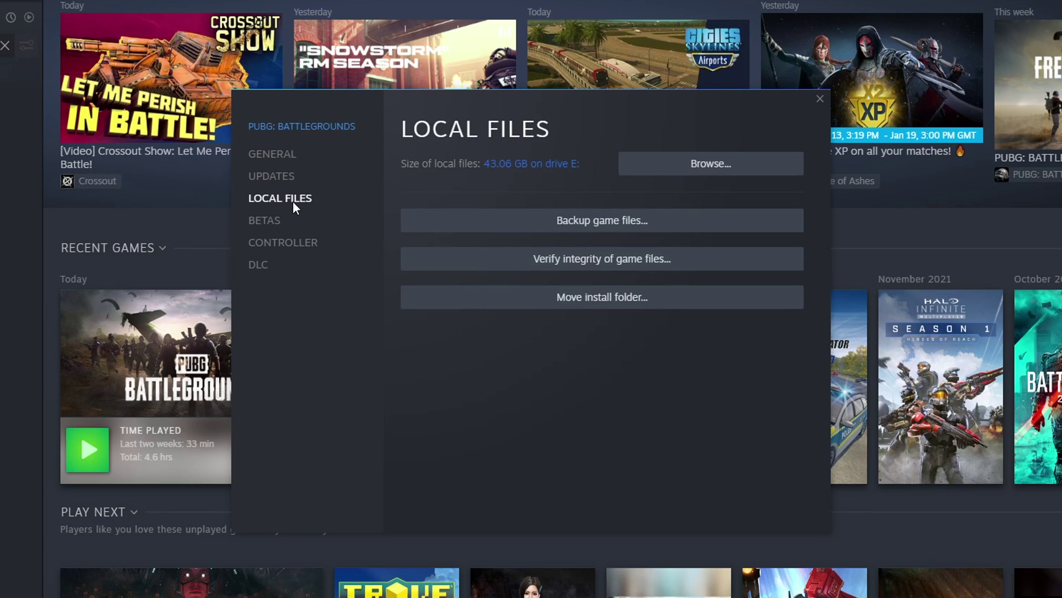
{"action": "left_click", "coordinate": [641, 261]}
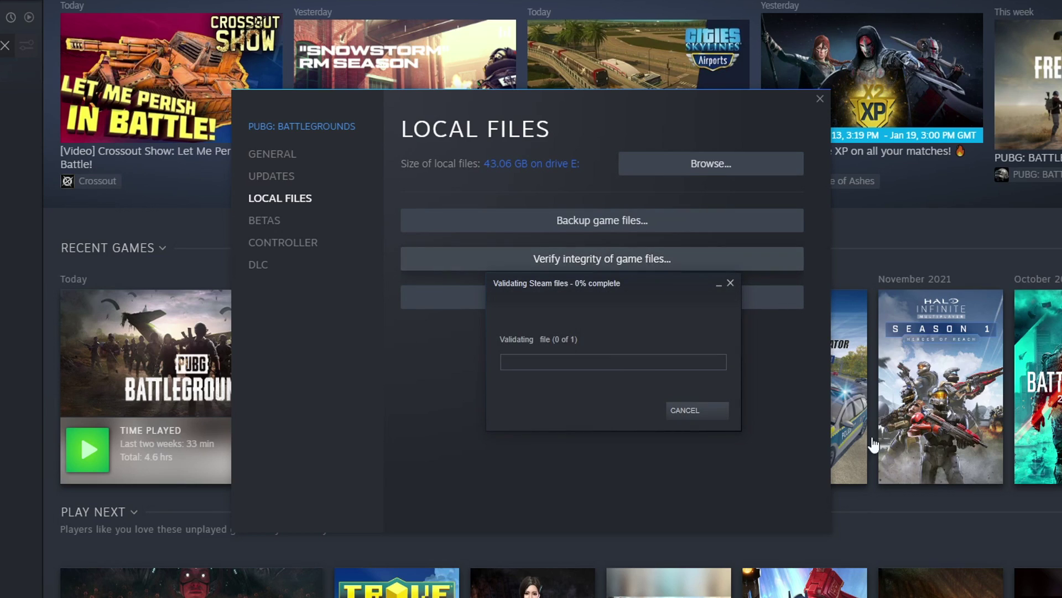